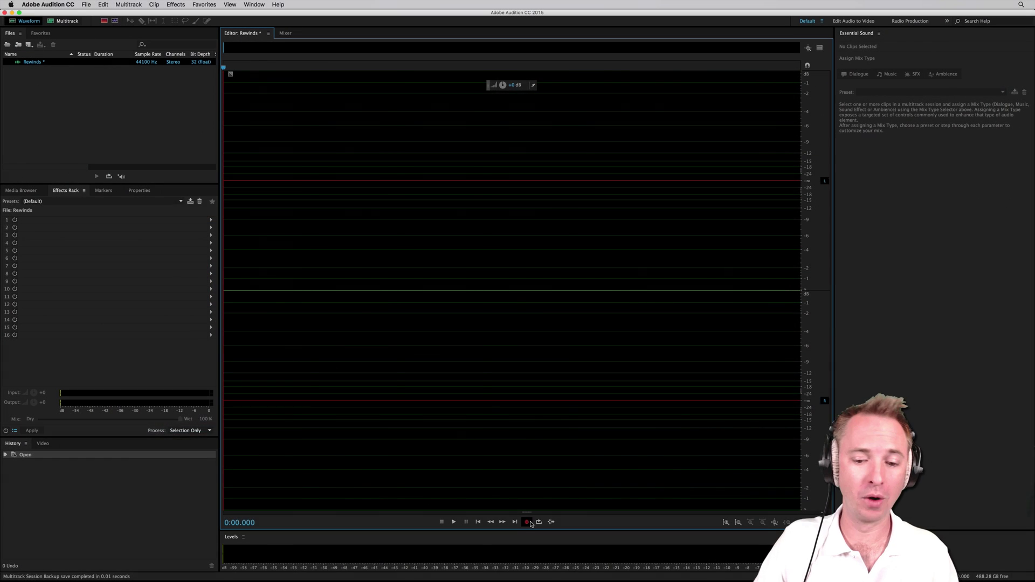
- Record a spoken voice take of about 23 seconds into the Rewinds file
left_click(530, 523)
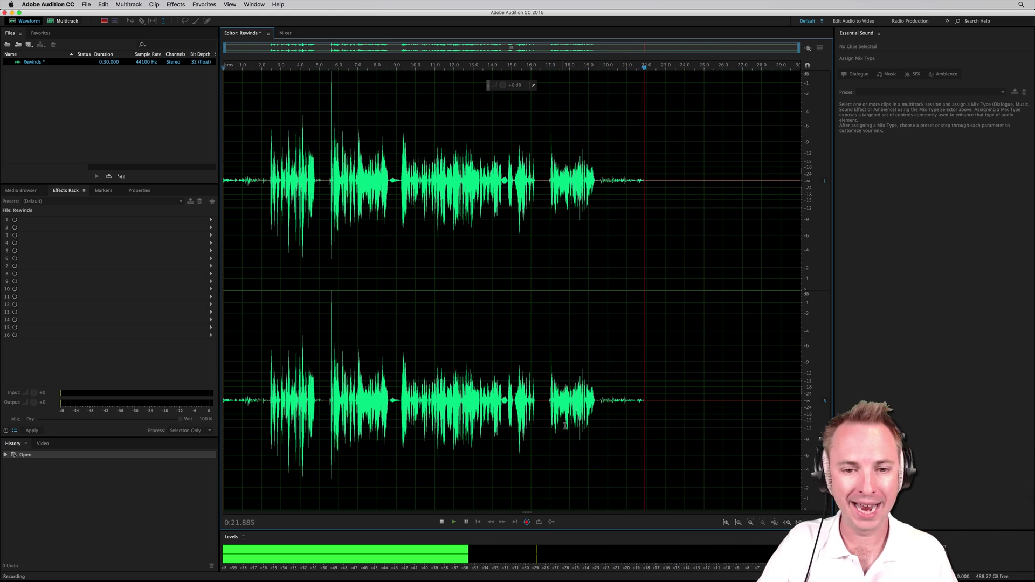
- Stop recording and delete the unwanted tail and the silent lead-in
key("space")
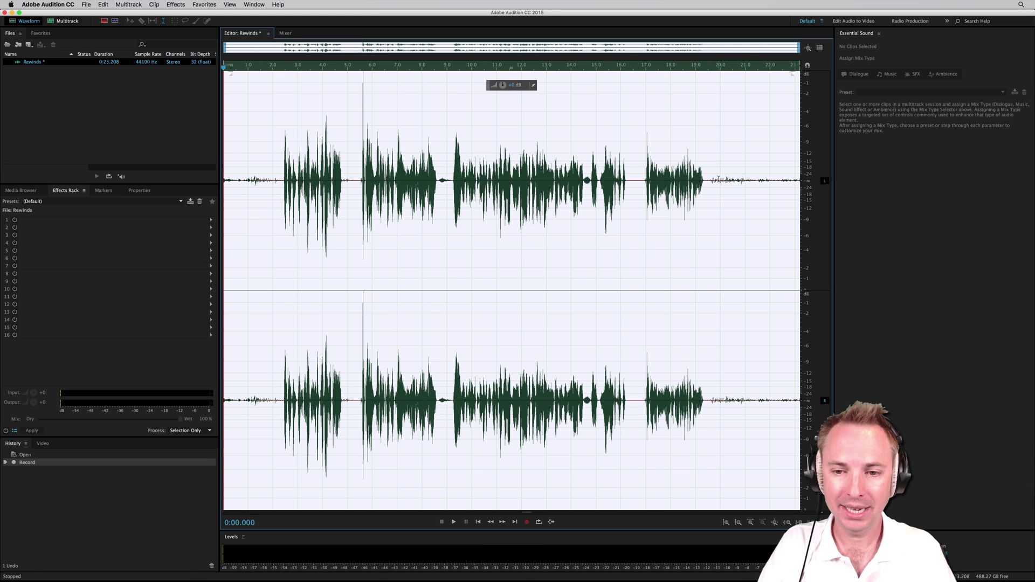
left_click_drag(704, 179, 800, 180)
key("Delete")
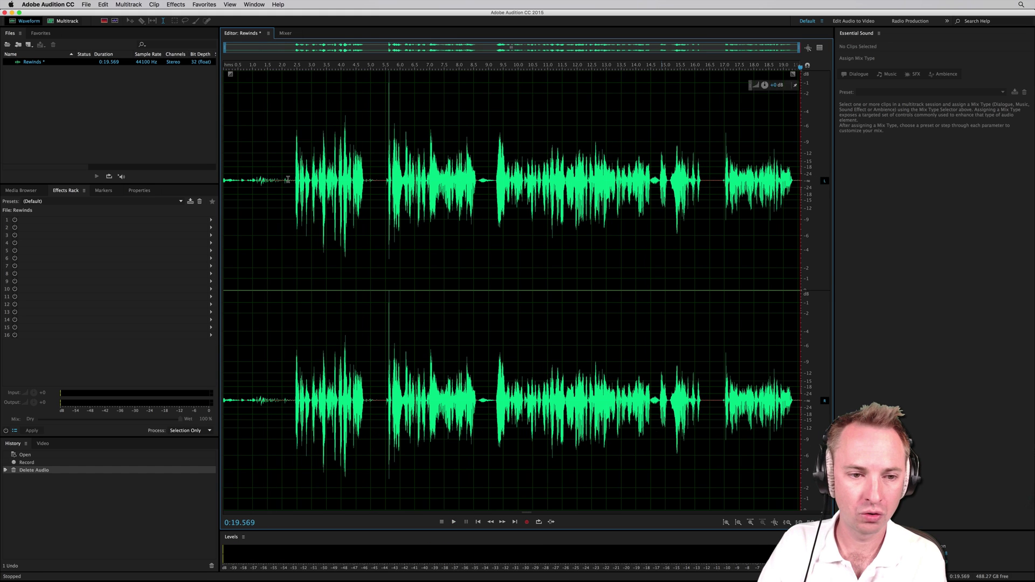
left_click_drag(296, 178, 224, 178)
key("Delete")
- Reverse the whole 17-second recording with Effects > Reverse and play it back
double_click(438, 189)
key("Home")
left_click(174, 6)
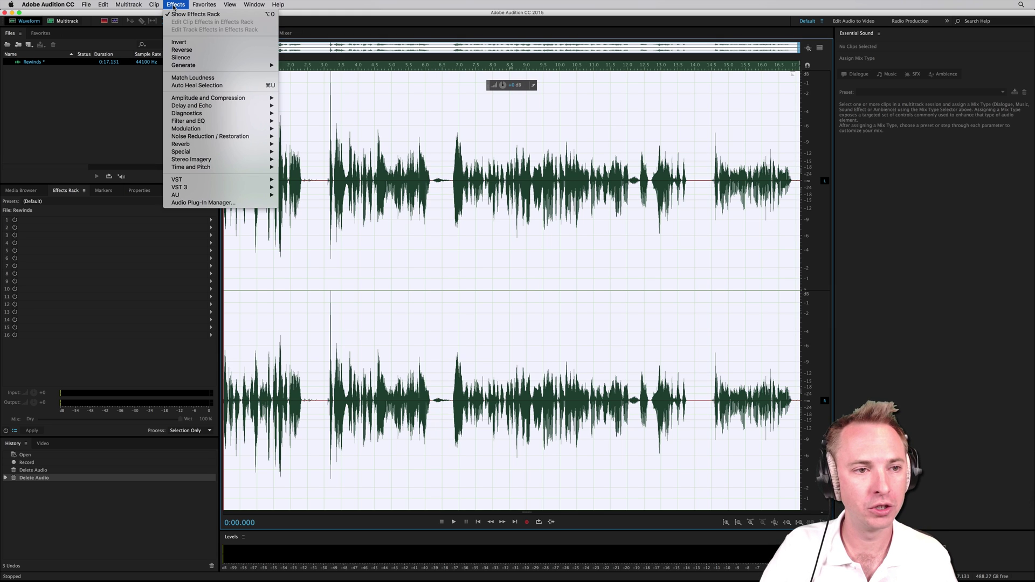
left_click(185, 49)
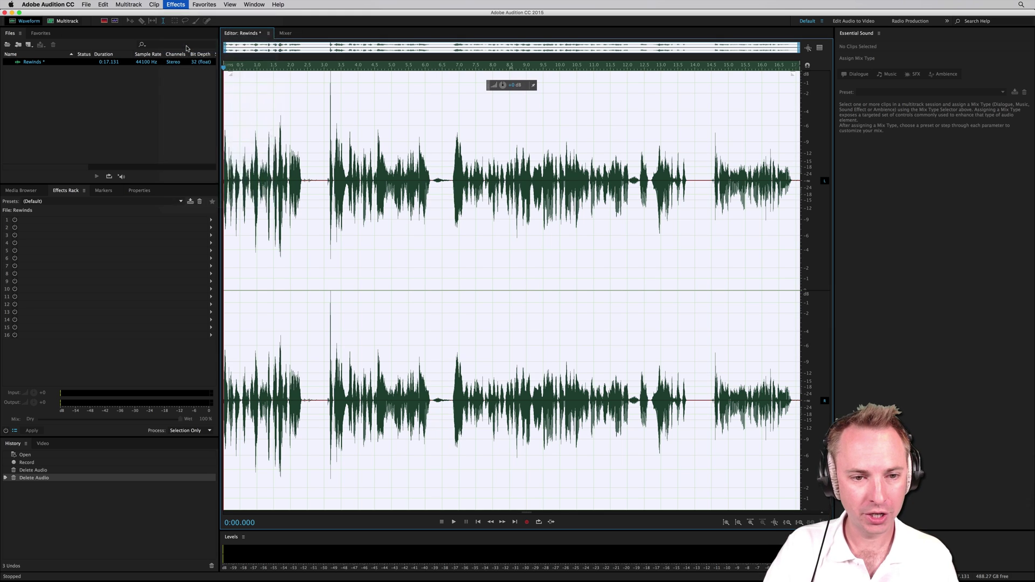
key("space")
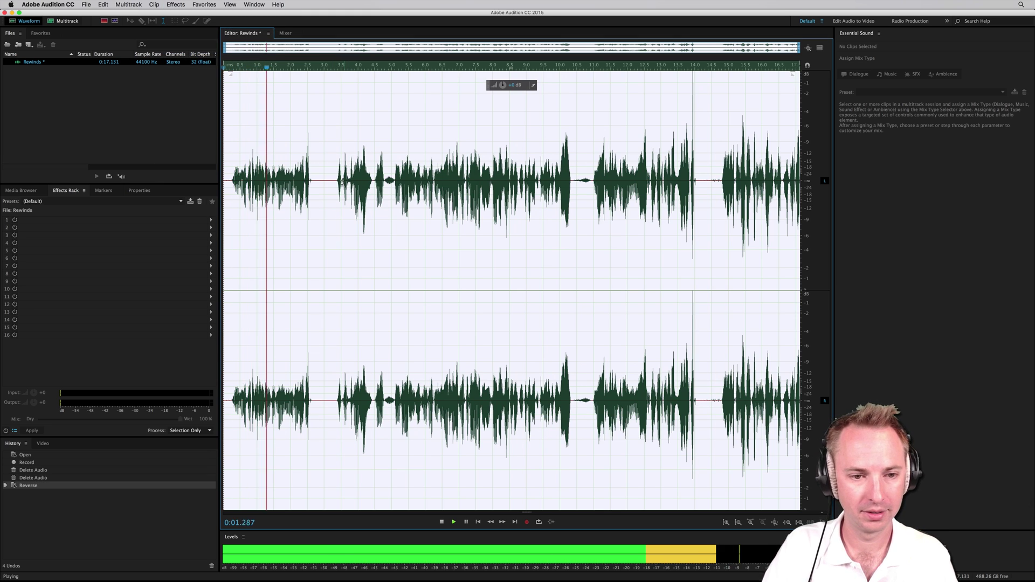
key("space")
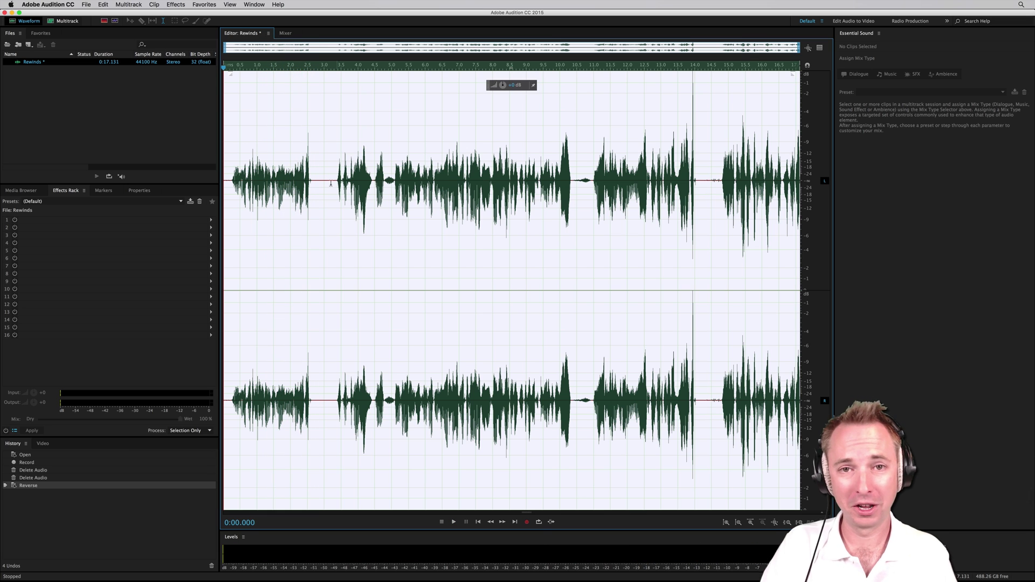
- Create a new multitrack session named Rewind
left_click(52, 24)
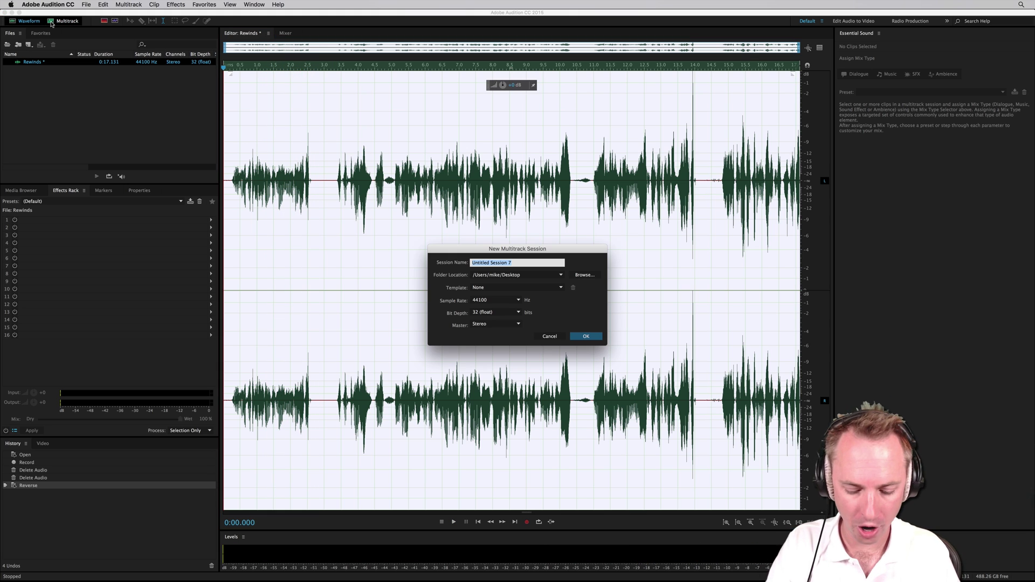
type("Rewind")
key("Return")
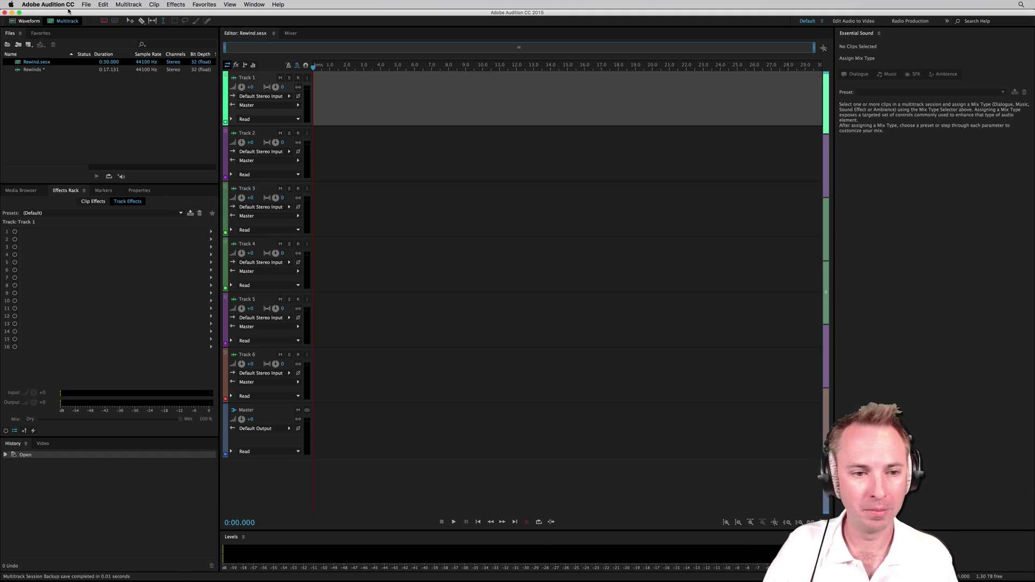
- Place the Rewinds clip at the start of Track 1 and play the session
left_click_drag(38, 71, 322, 81)
key("space")
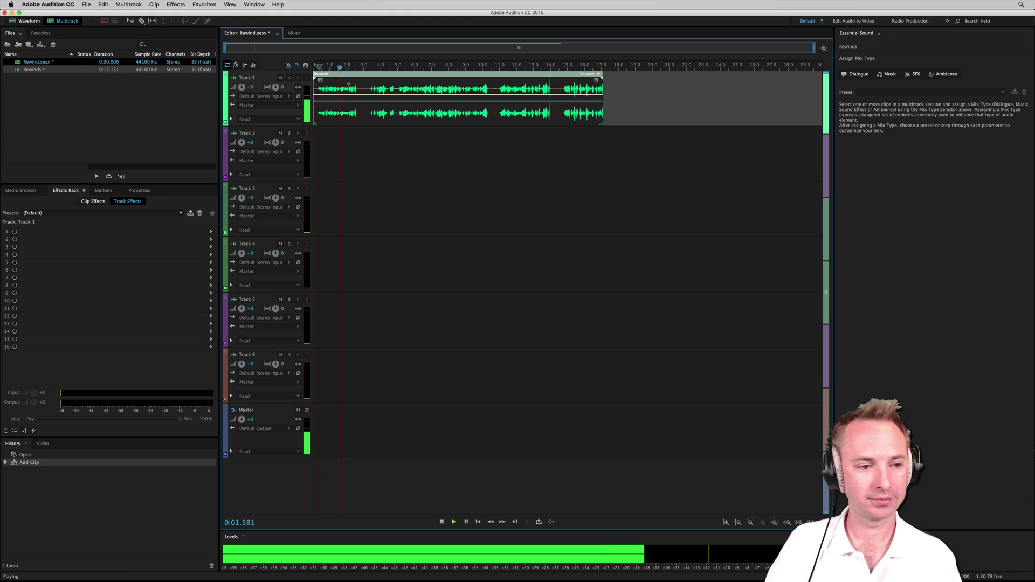
left_click(499, 116)
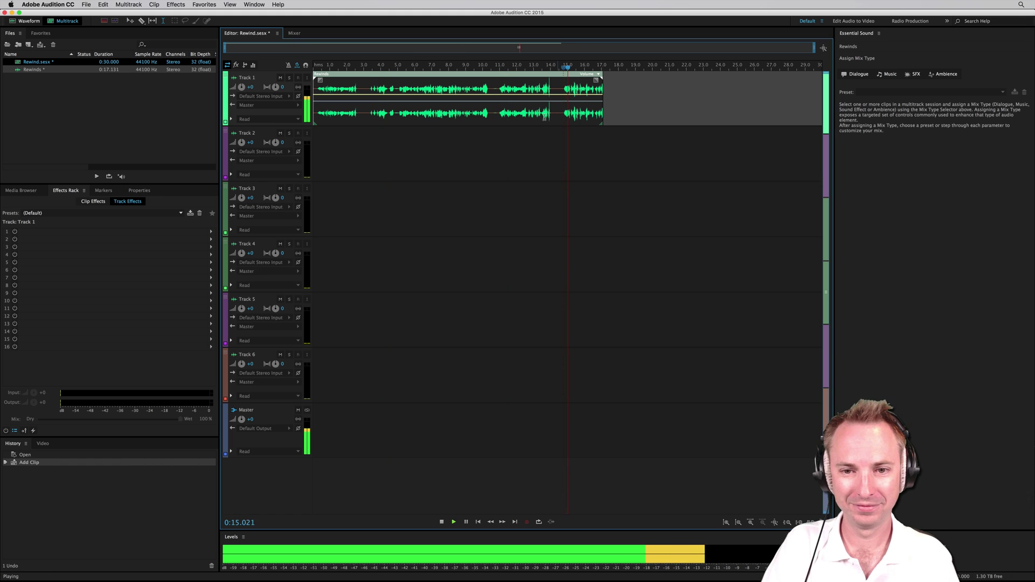
key("space")
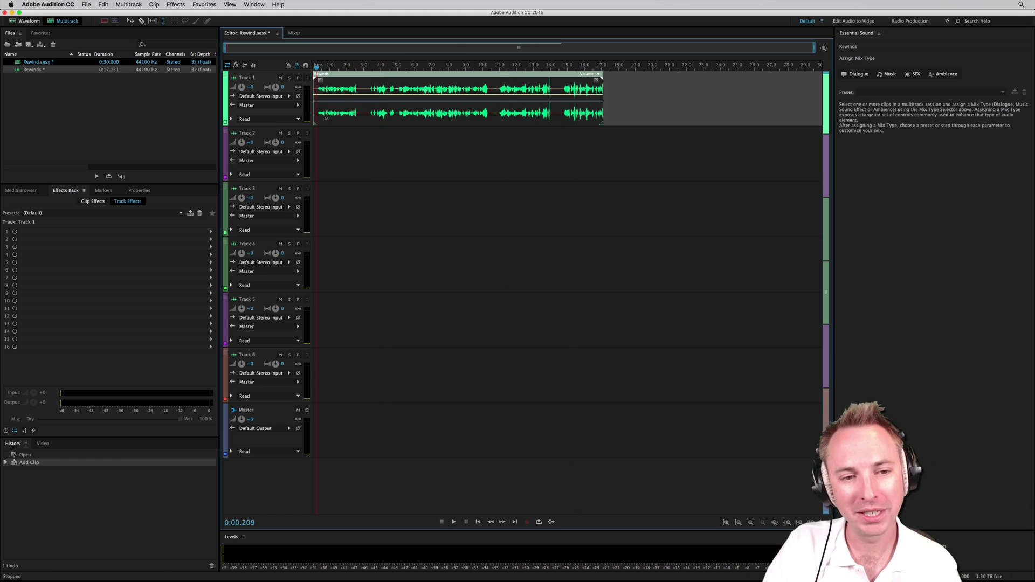
- In the clip's Properties, set Stretch Mode to Realtime and keep the Monophonic type
right_click(326, 115)
left_click(320, 116)
left_click(139, 190)
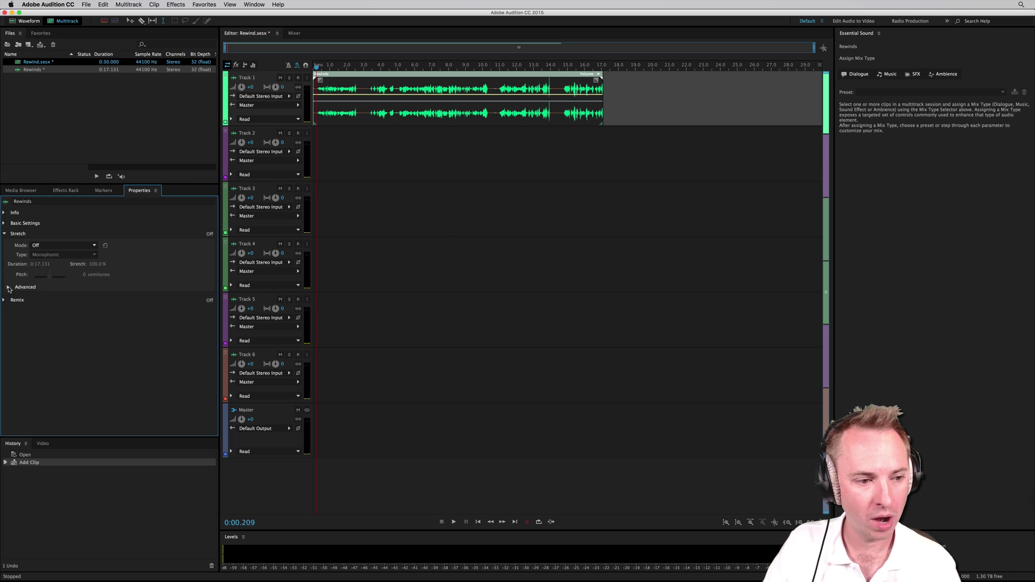
left_click(36, 246)
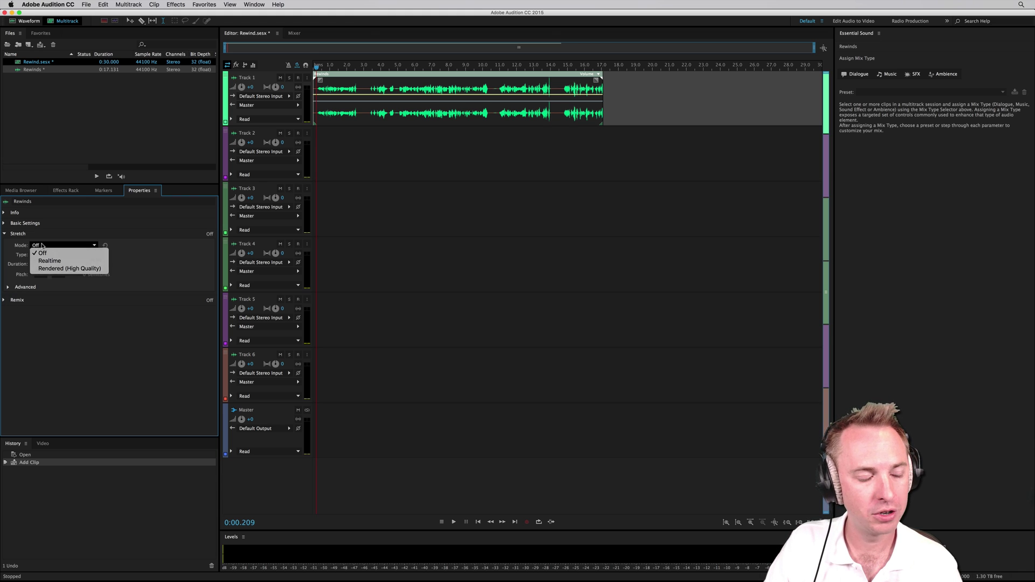
left_click(42, 253)
left_click(48, 247)
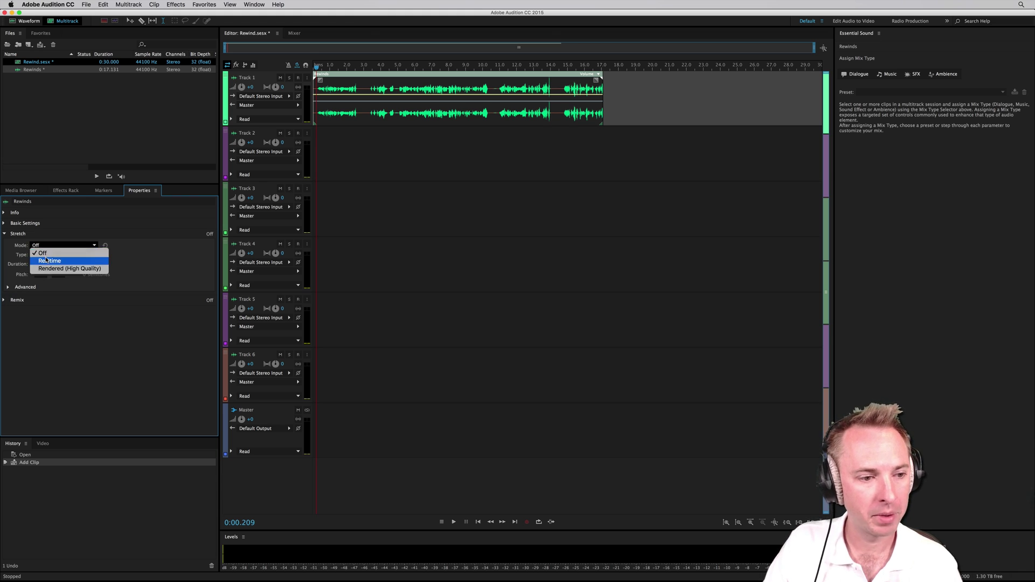
left_click(47, 261)
left_click(53, 255)
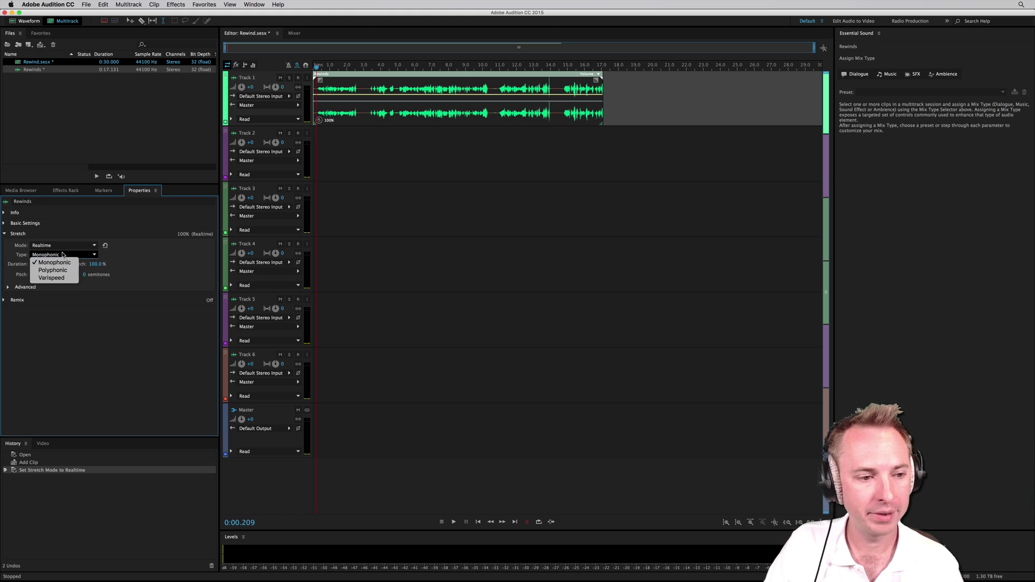
left_click(63, 254)
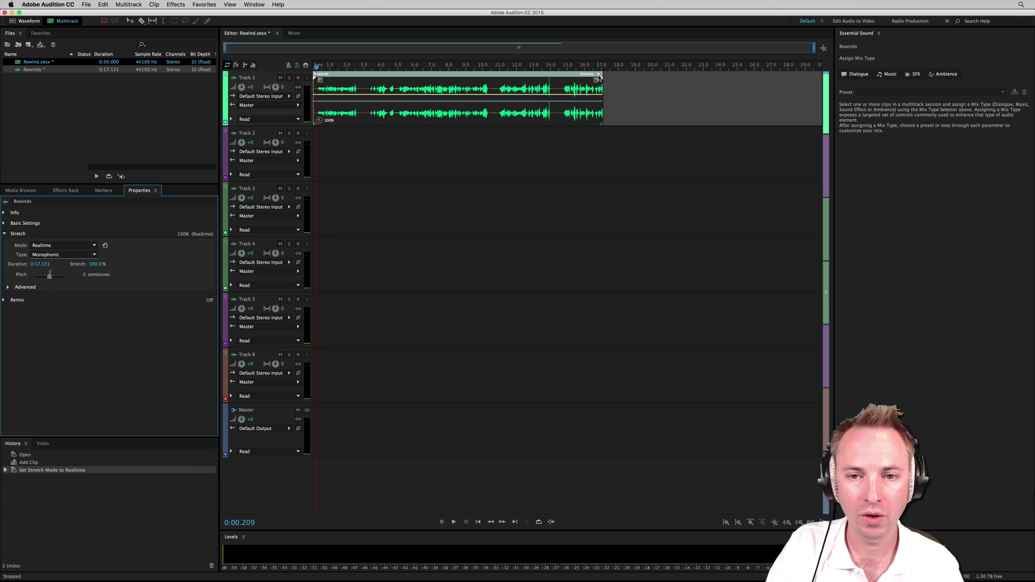
- Time-stretch the Rewinds clip to about half its length, 8.505 seconds, and preview it
left_click_drag(605, 83, 459, 86)
key("space")
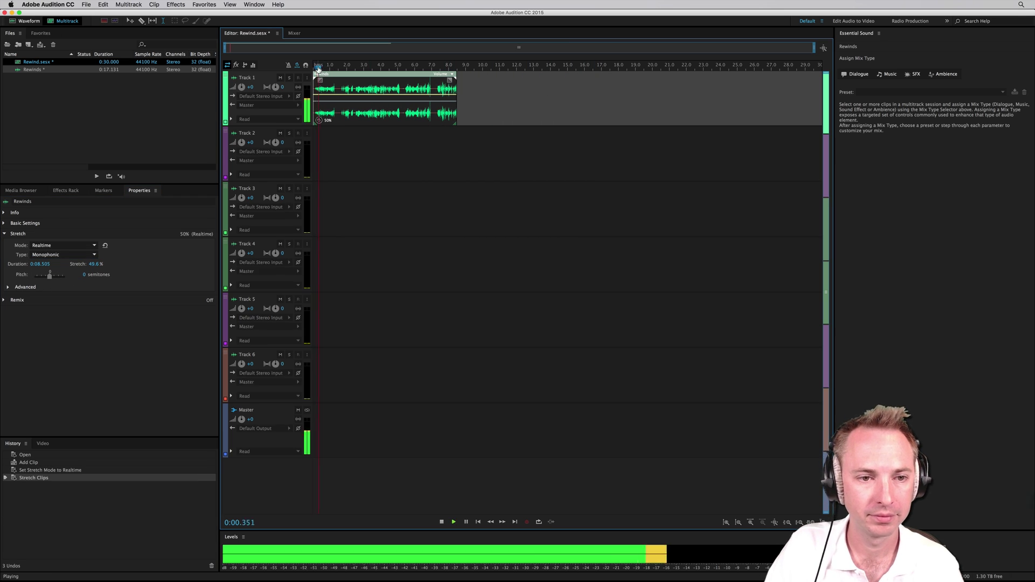
key("space")
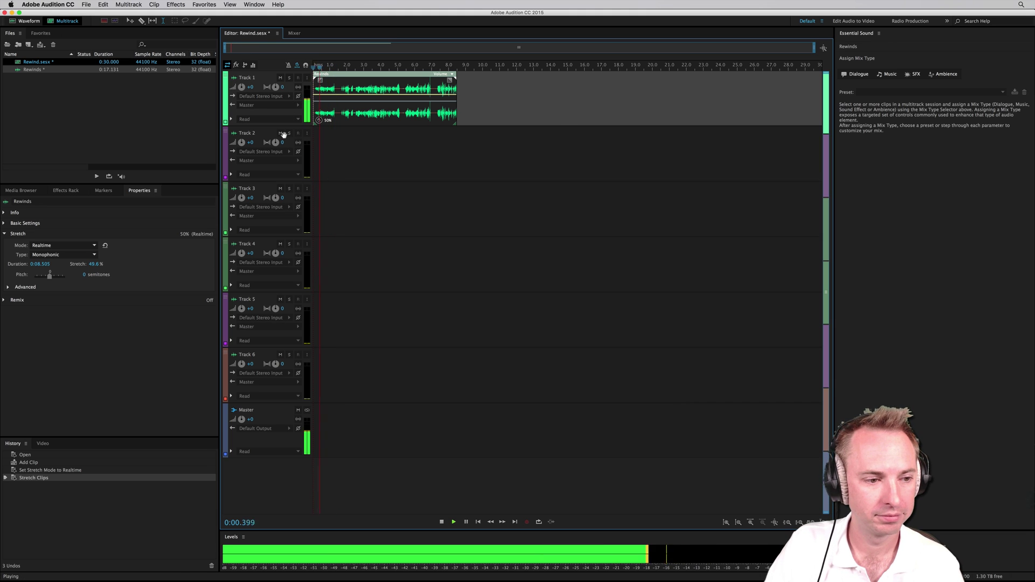
key("space")
- Try Polyphonic, then set the stretch type to Varispeed and play the clip
left_click(79, 255)
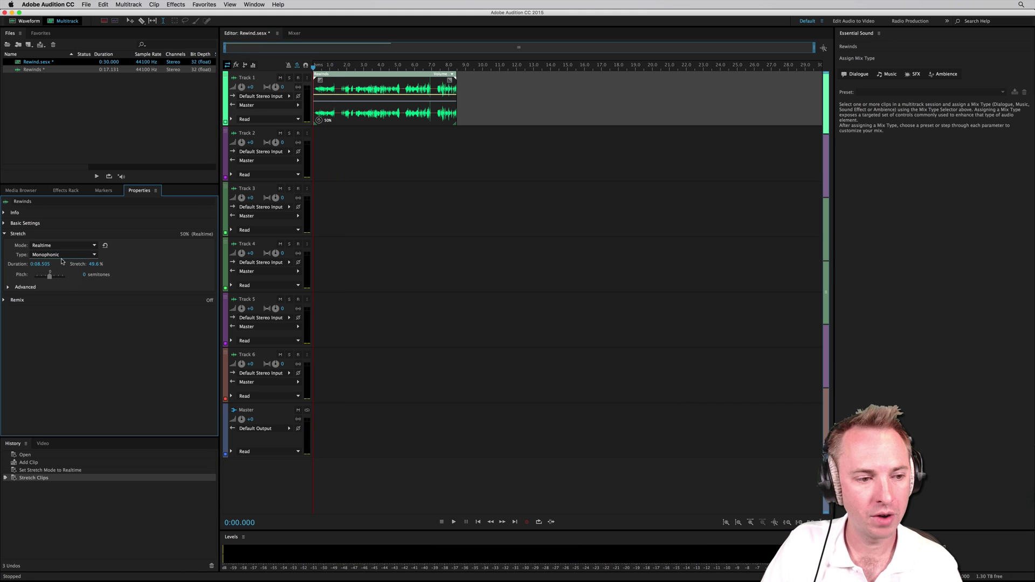
left_click(53, 270)
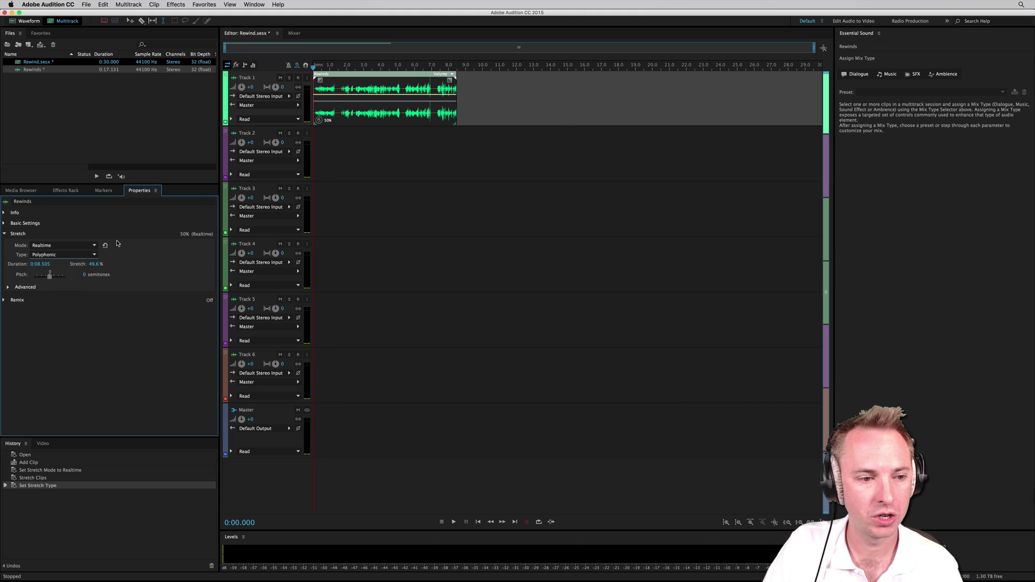
key("space")
left_click(64, 254)
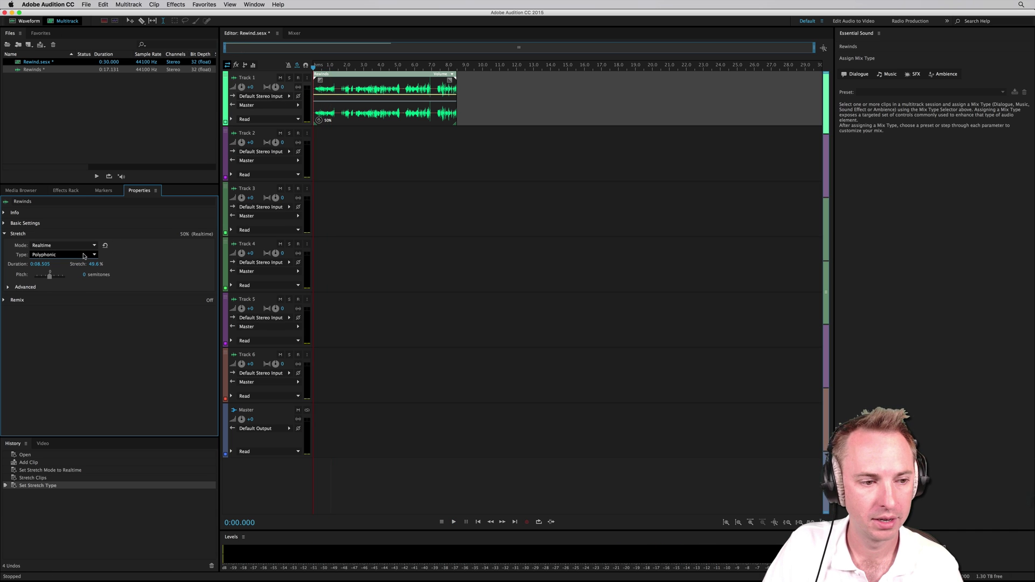
left_click(65, 278)
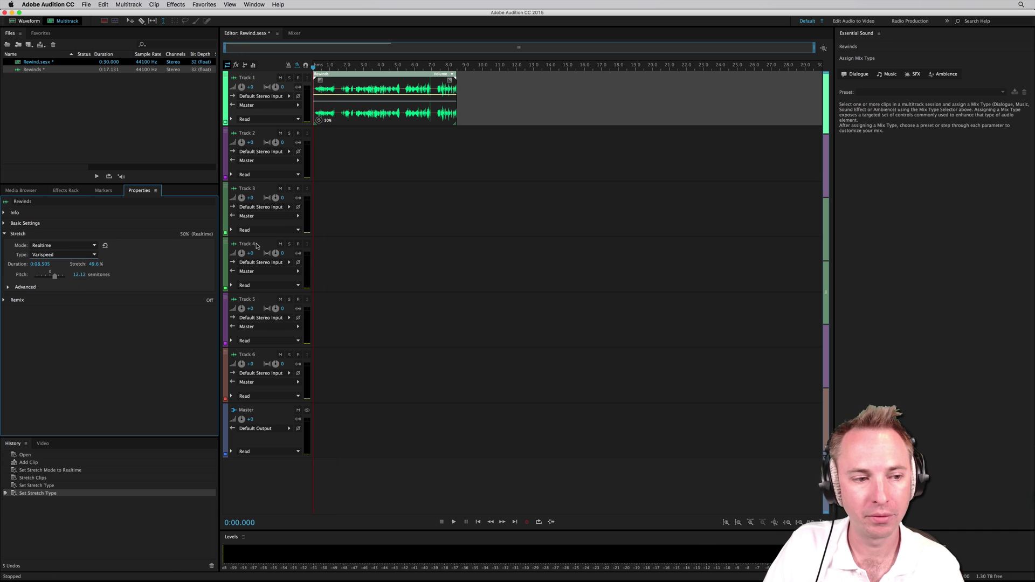
key("space")
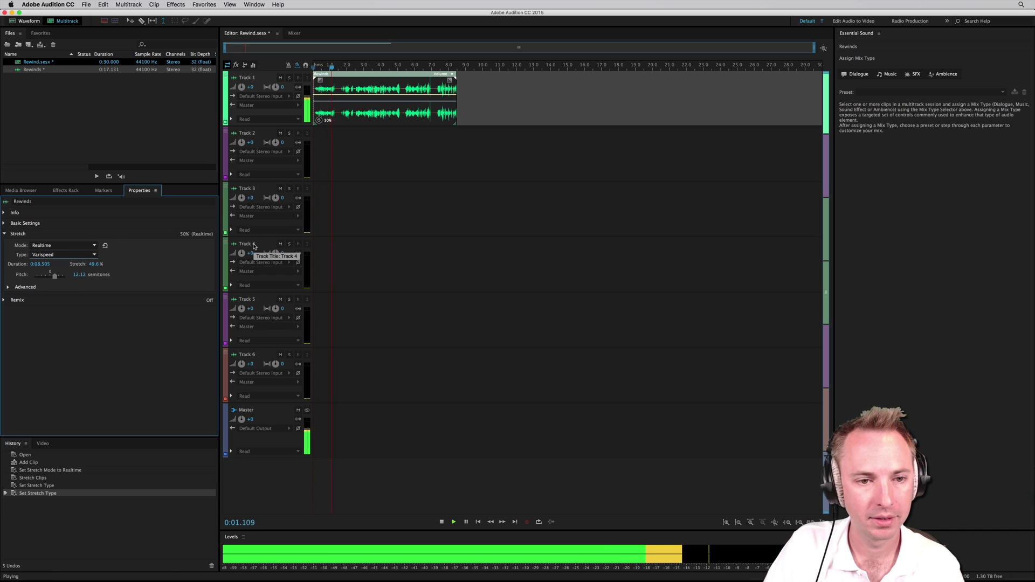
key("space")
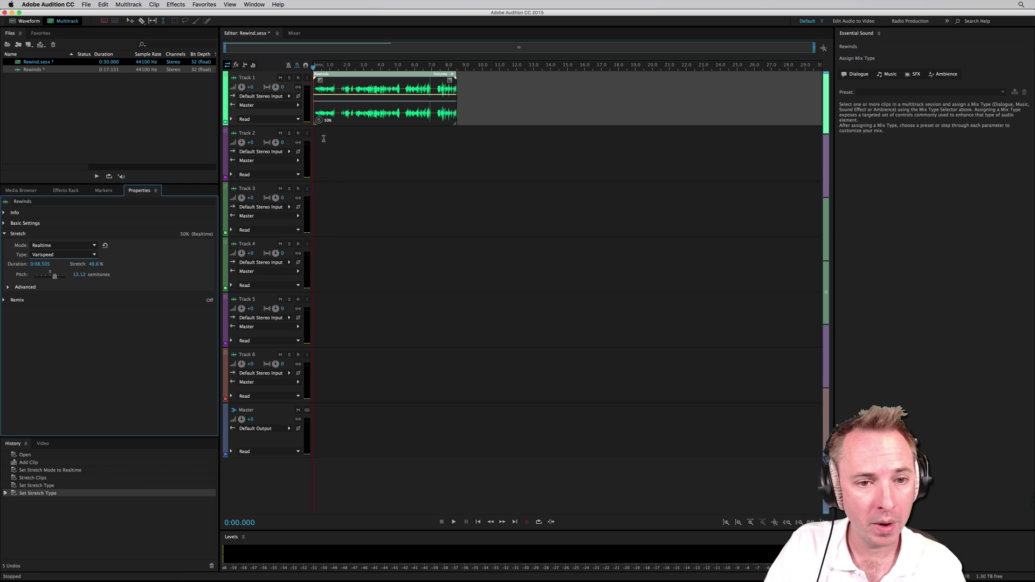
- Lift a range out of the Track 1 clip, split it at 0:02.432, and move pieces onto Track 2
left_click_drag(335, 118, 437, 117)
key("Delete")
key("Delete")
key("Delete")
left_click(355, 116)
key("super+k")
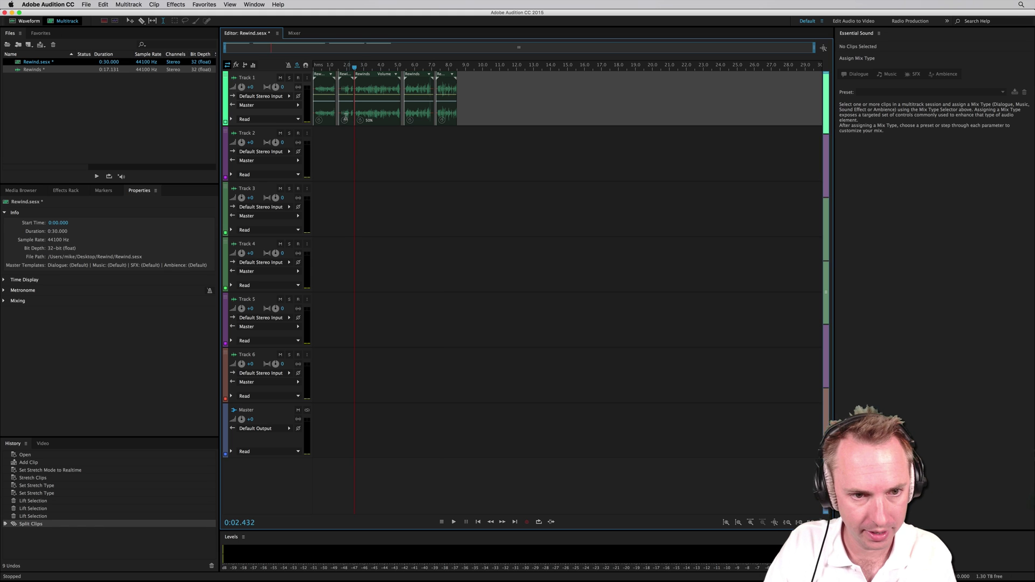
left_click_drag(345, 117, 343, 172)
left_click_drag(408, 117, 405, 150)
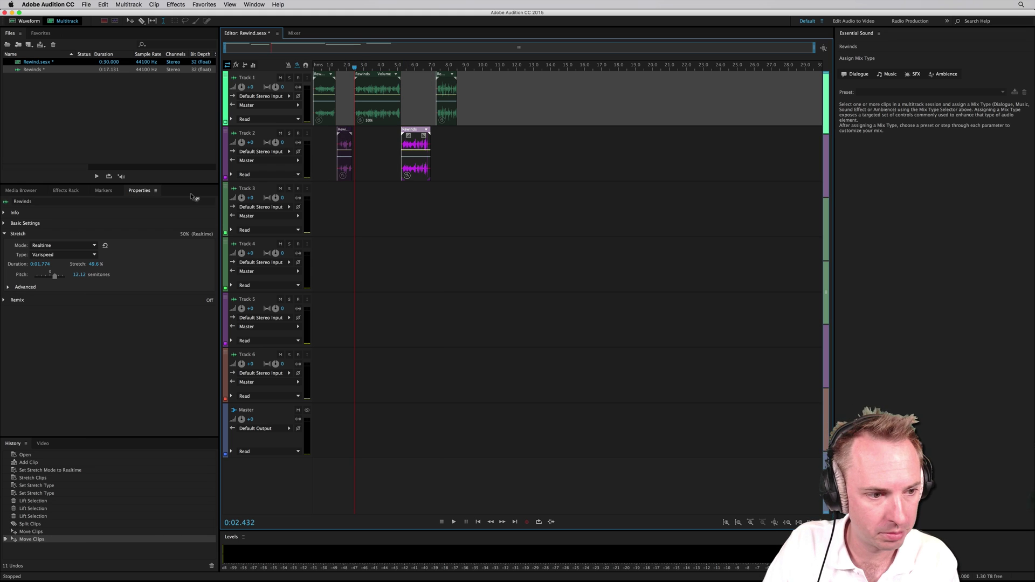
- Set one clip's stretch type to Monophonic and Track 2's small clip to Polyphonic
left_click(63, 254)
left_click(49, 262)
left_click(344, 177)
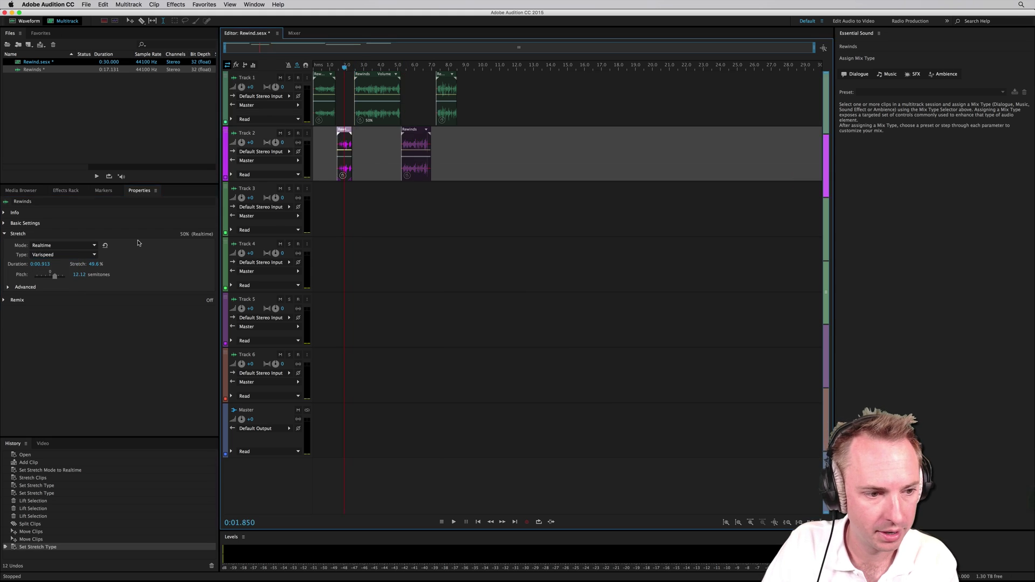
left_click(64, 255)
left_click(70, 271)
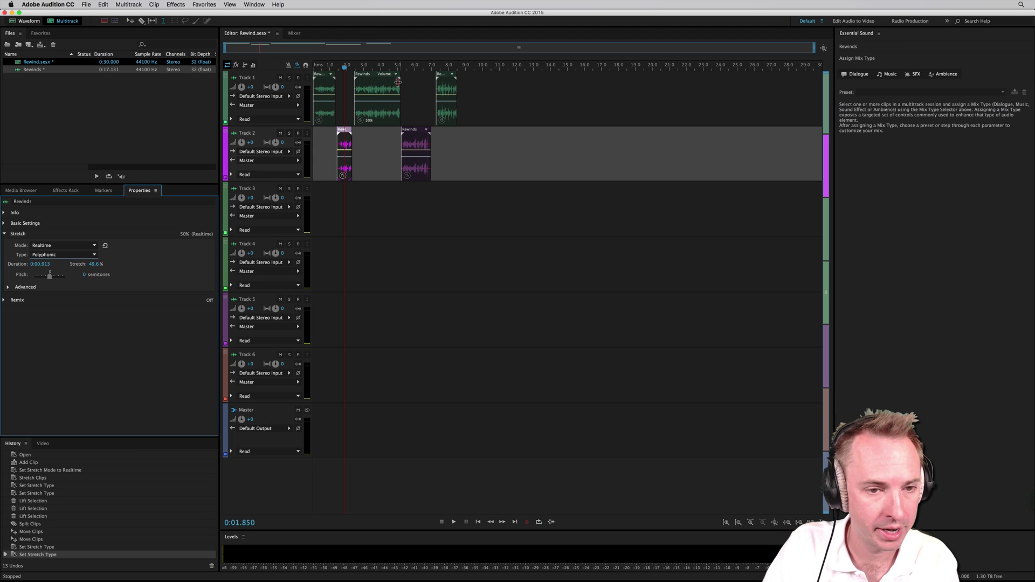
- Play back the clips, jumping the playhead ahead to 0:07.764
left_click(319, 109)
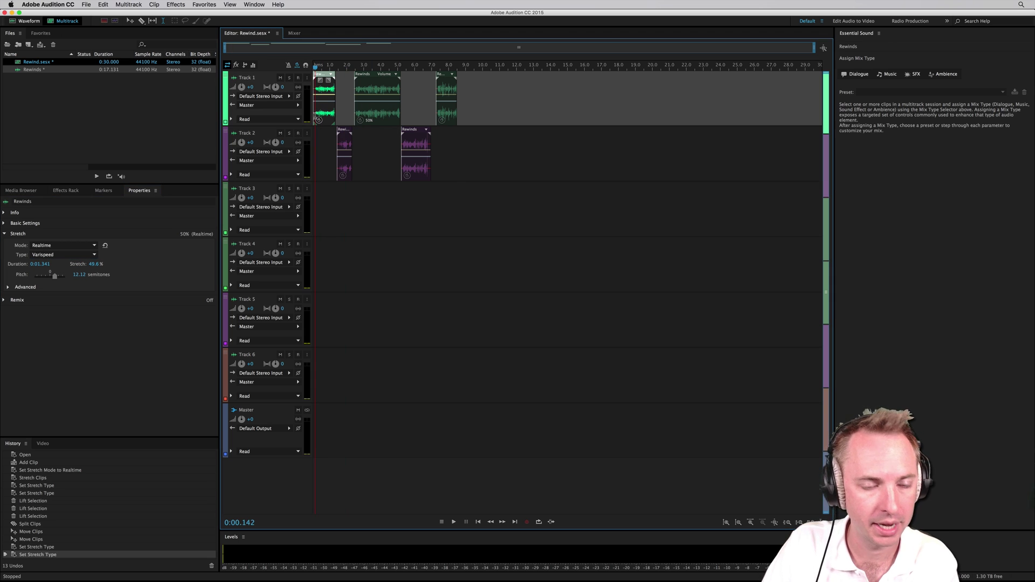
key("space")
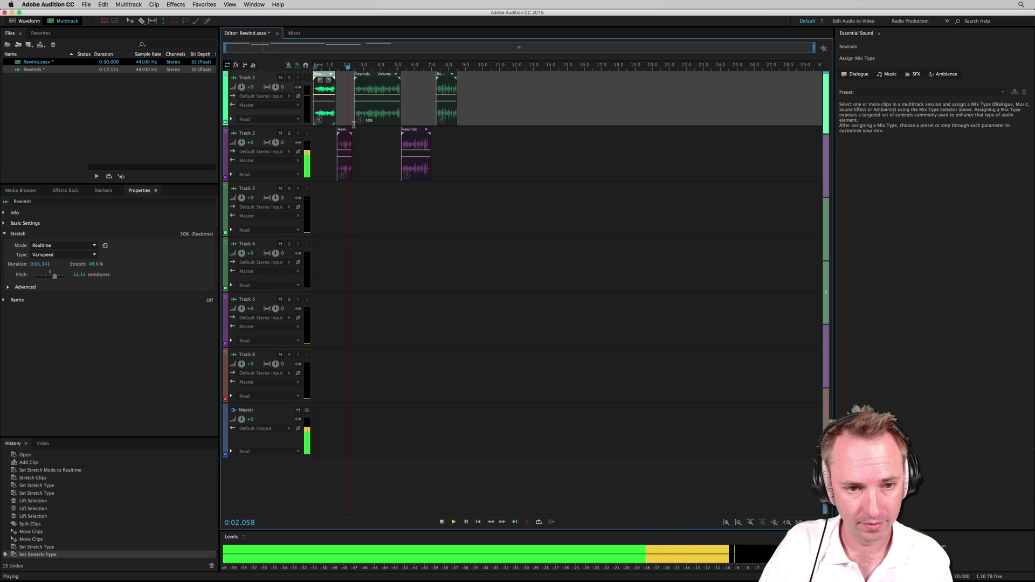
left_click(390, 130)
left_click(408, 124)
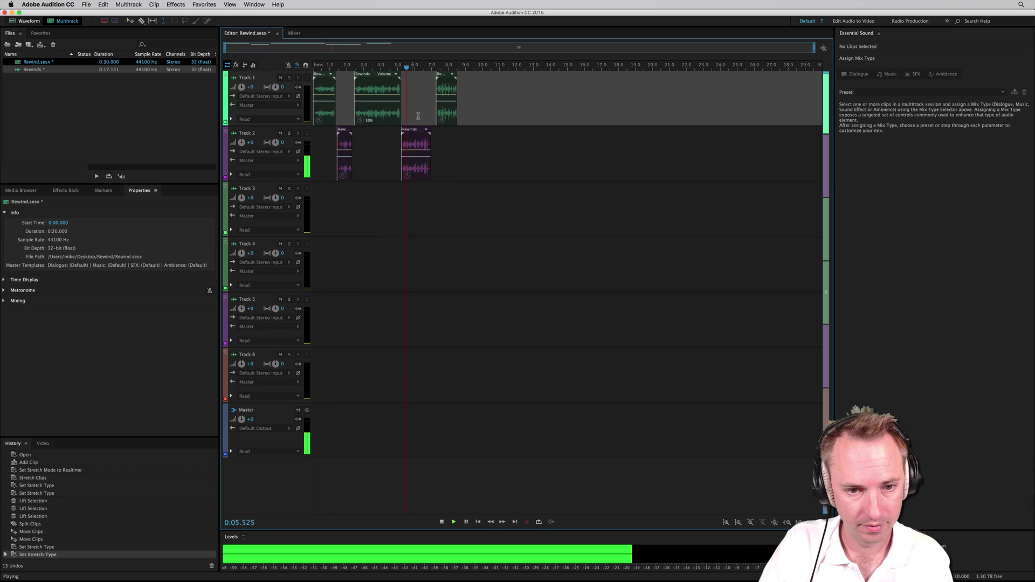
left_click(442, 129)
key("space")
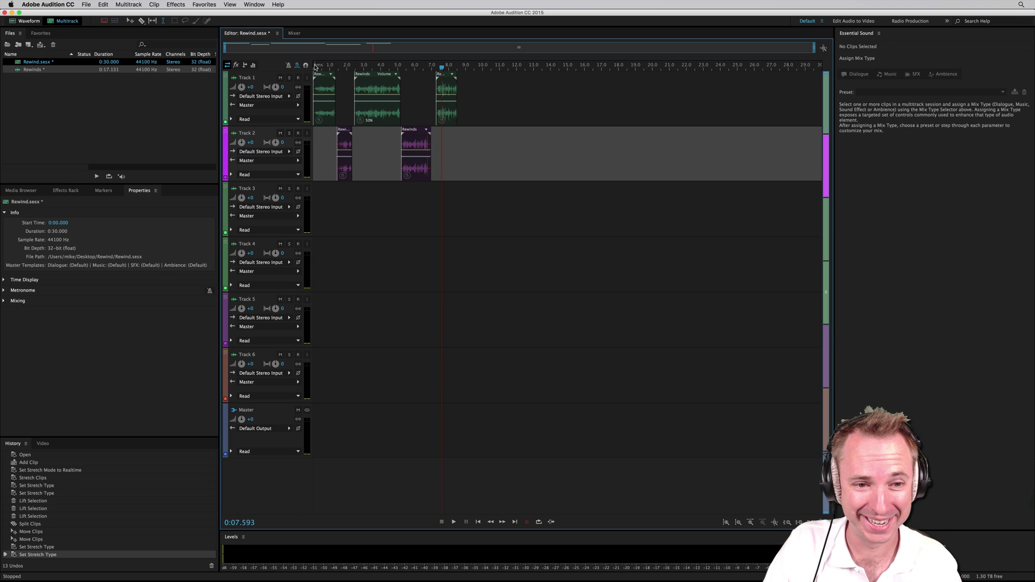
- Stack pieces at 0 s on Tracks 2–5, splitting the Track 3 clip at 0:01.192
scroll(316, 66, "up", 3)
left_click_drag(372, 156, 327, 156)
left_click_drag(413, 98, 332, 208)
left_click(353, 201)
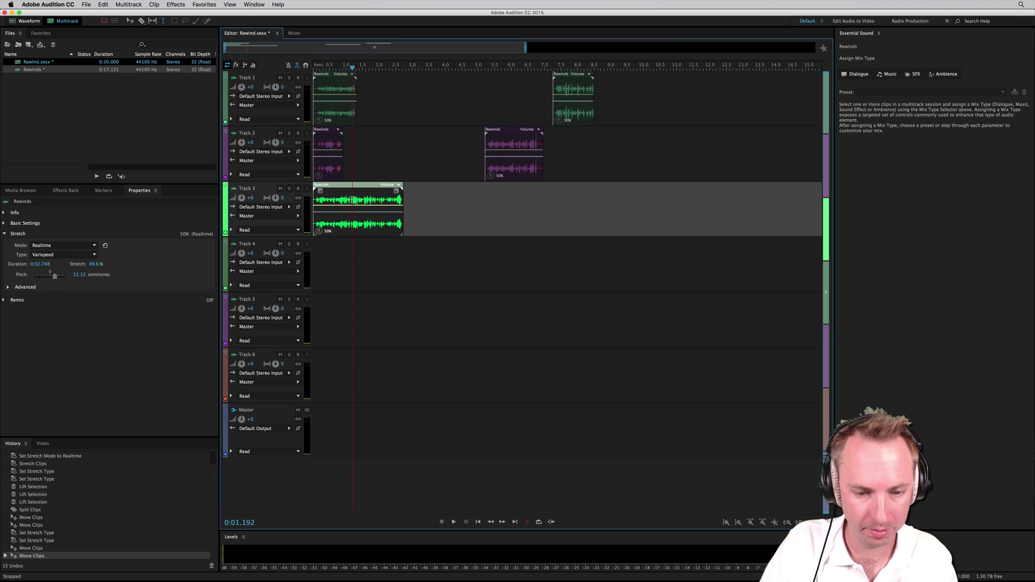
key("super+k")
left_click(377, 210)
left_click_drag(377, 210, 338, 266)
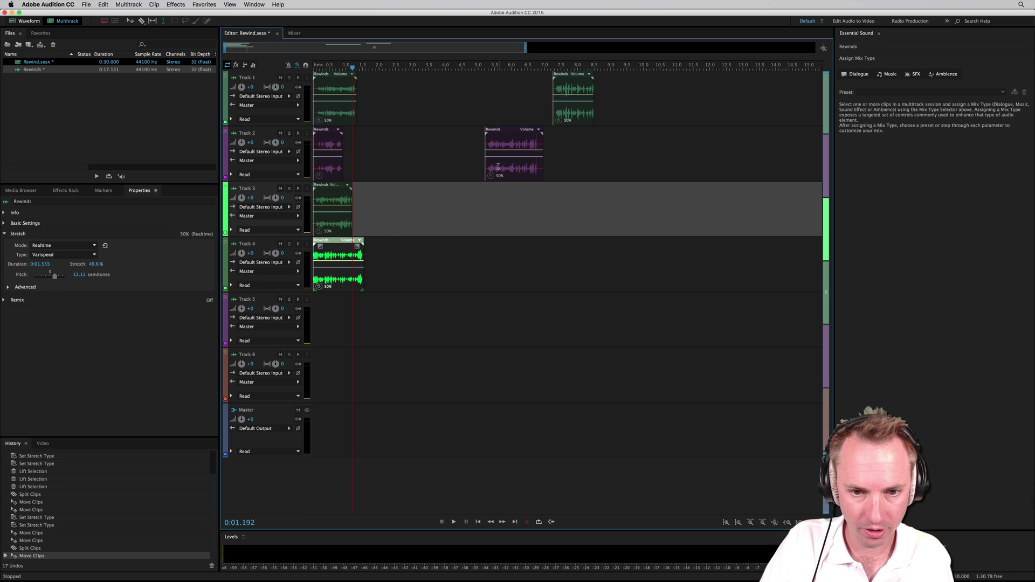
left_click_drag(490, 178, 318, 341)
- Put the last clip on Track 6, pan Tracks 2, 4 and 6 left and Track 5 right, then play
left_click_drag(564, 114, 322, 378)
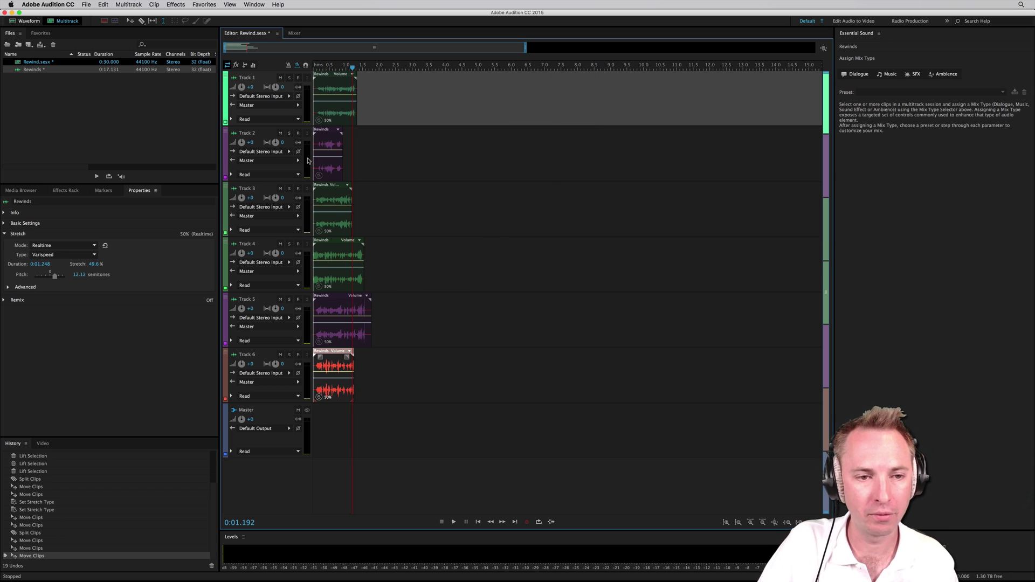
left_click_drag(276, 137, 295, 215)
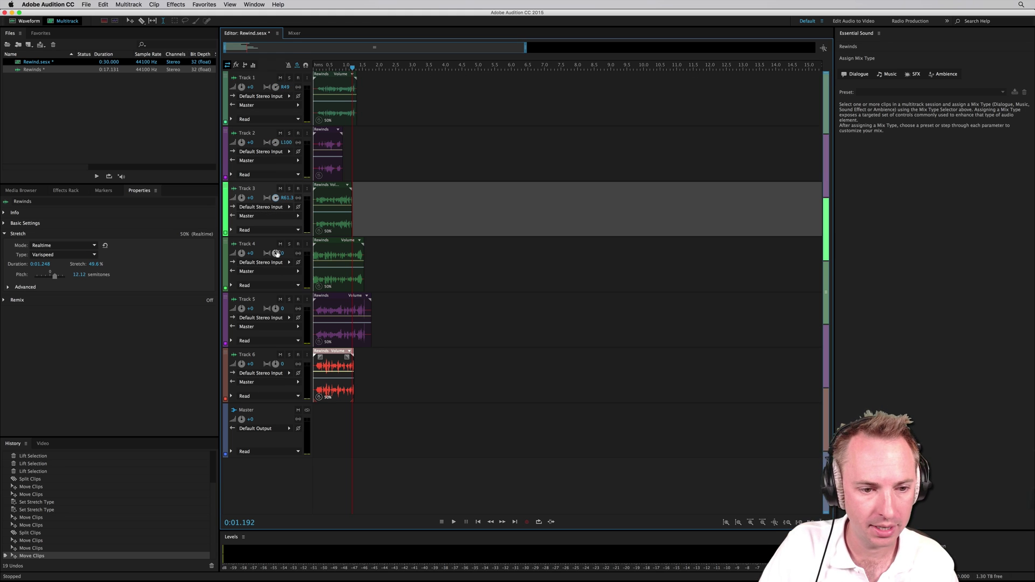
left_click_drag(277, 254, 291, 308)
left_click_drag(275, 364, 274, 391)
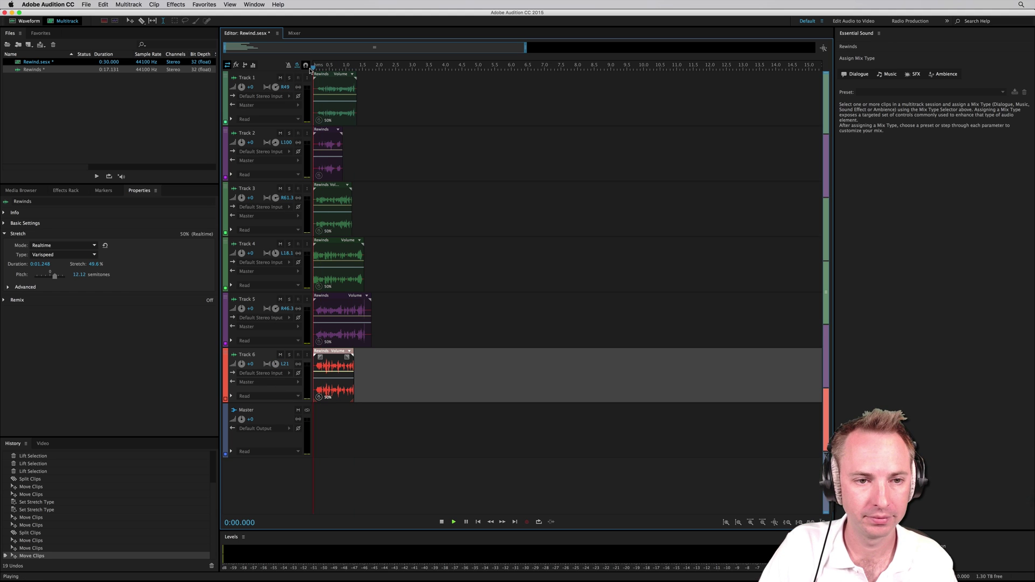
key("space")
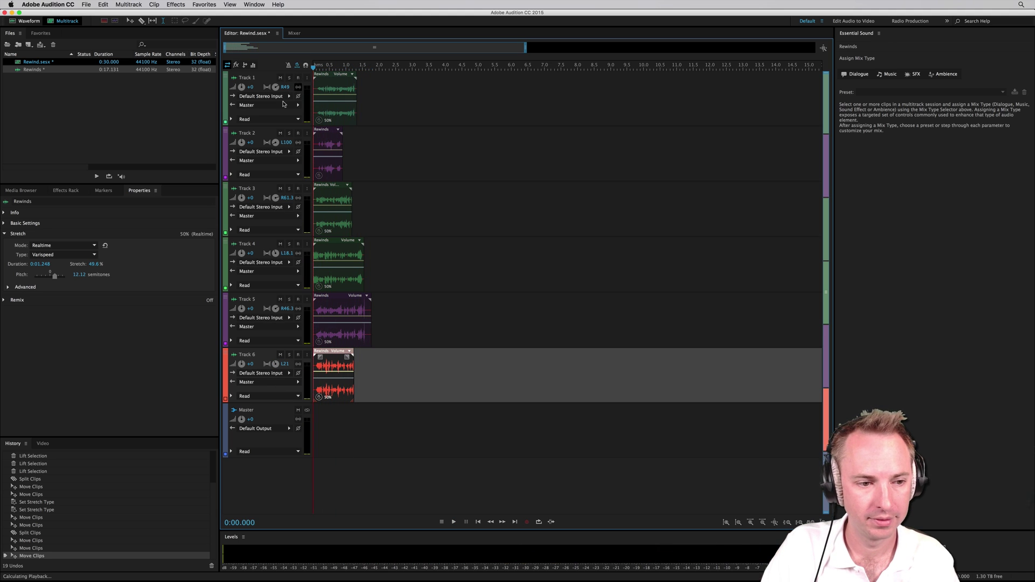
key("space")
key("space")
key("space")
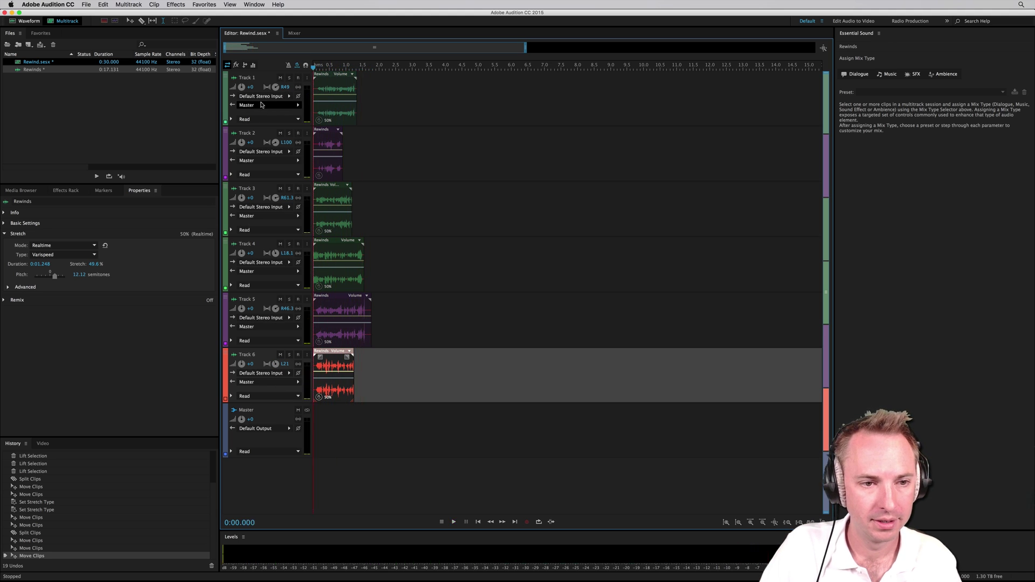
- Trim the Track 1 and Track 2 clips and listen to the result
left_click_drag(314, 111, 318, 112)
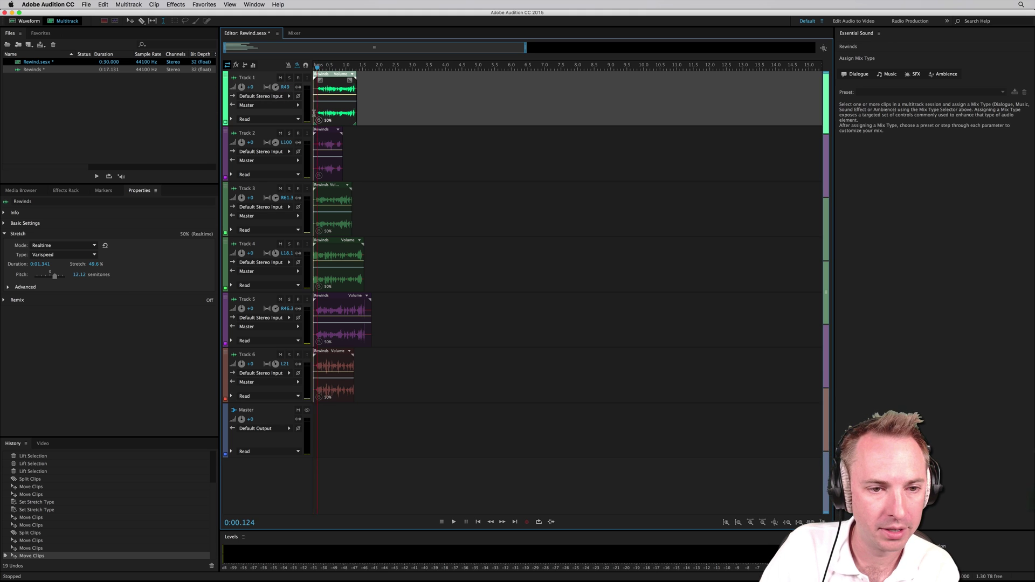
left_click(326, 140)
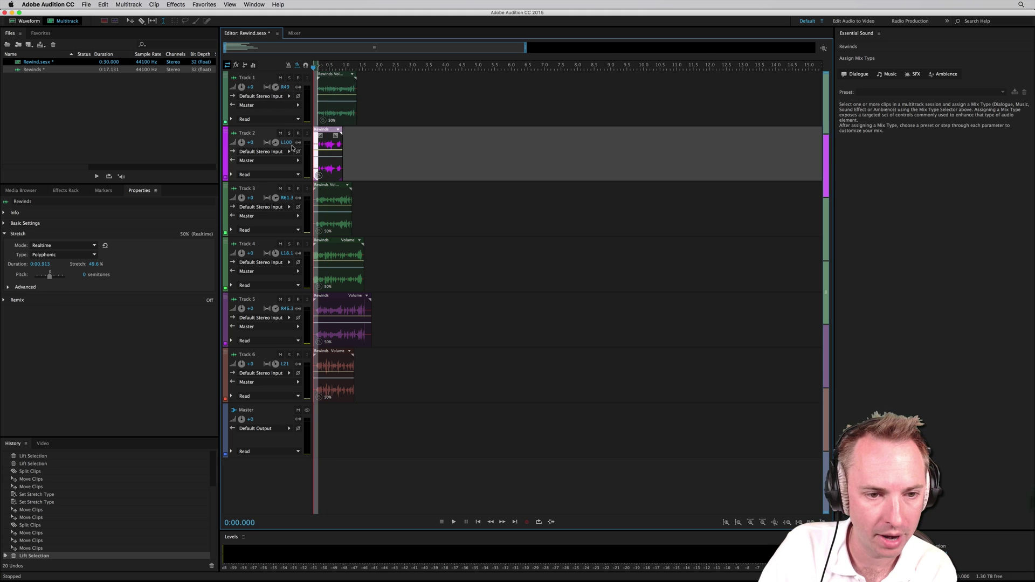
key("super+shift+z")
key("super+shift+z")
key("super+shift+z")
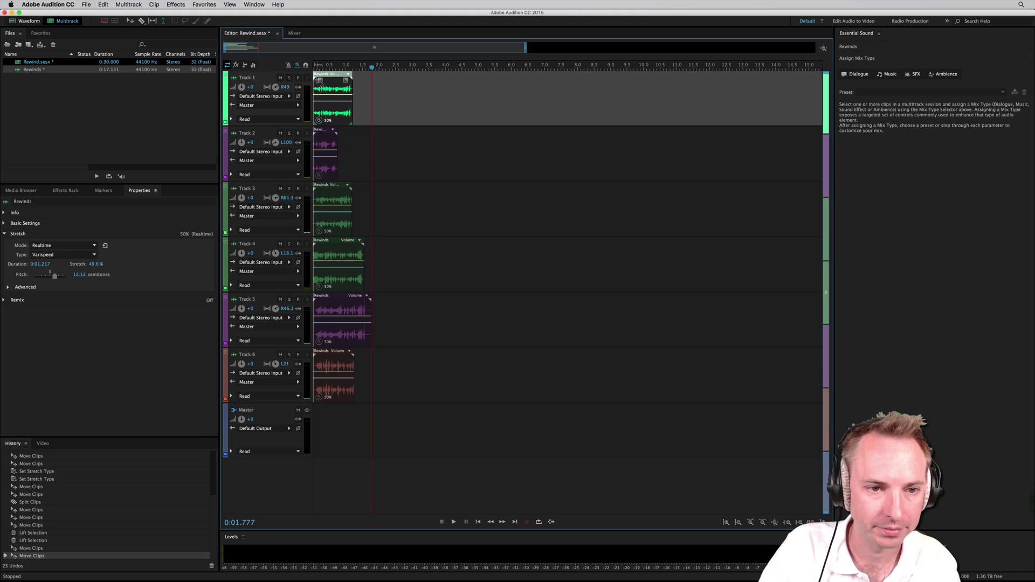
key("space")
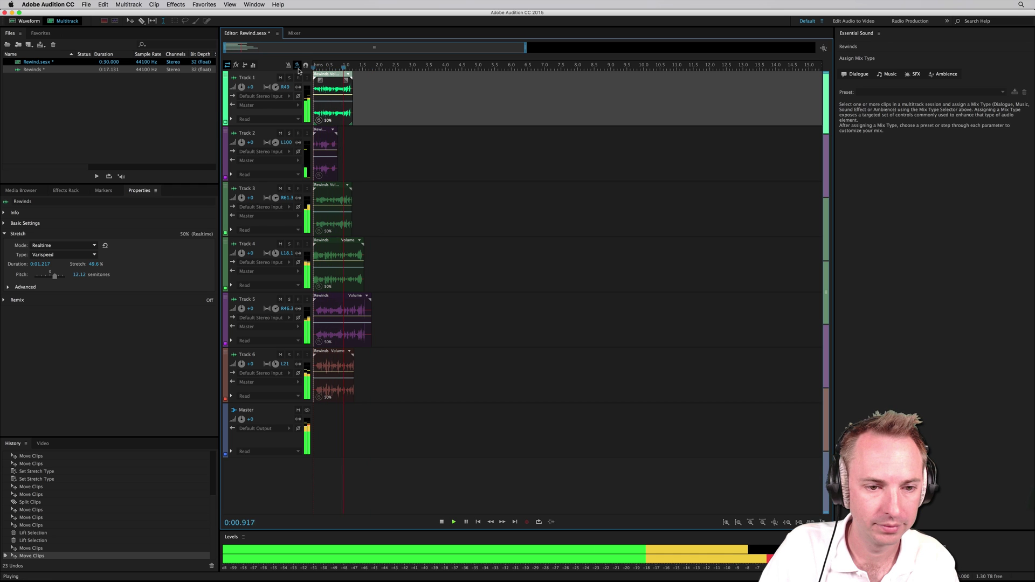
key("space")
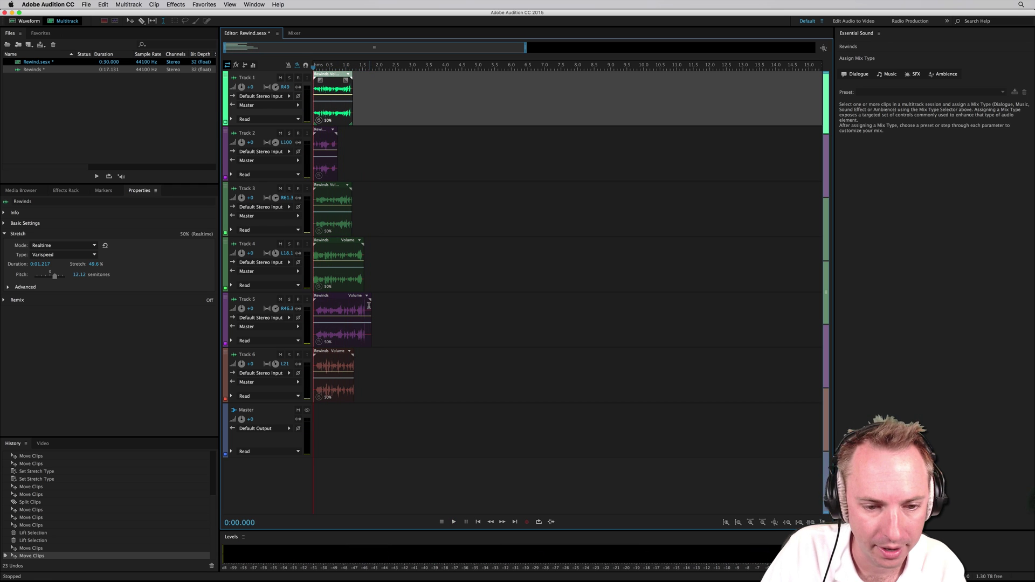
- Trim the ends of the Track 5 and Track 3 clips and play from the start
left_click_drag(369, 307, 348, 286)
left_click_drag(351, 226, 350, 226)
left_click(316, 66)
key("space")
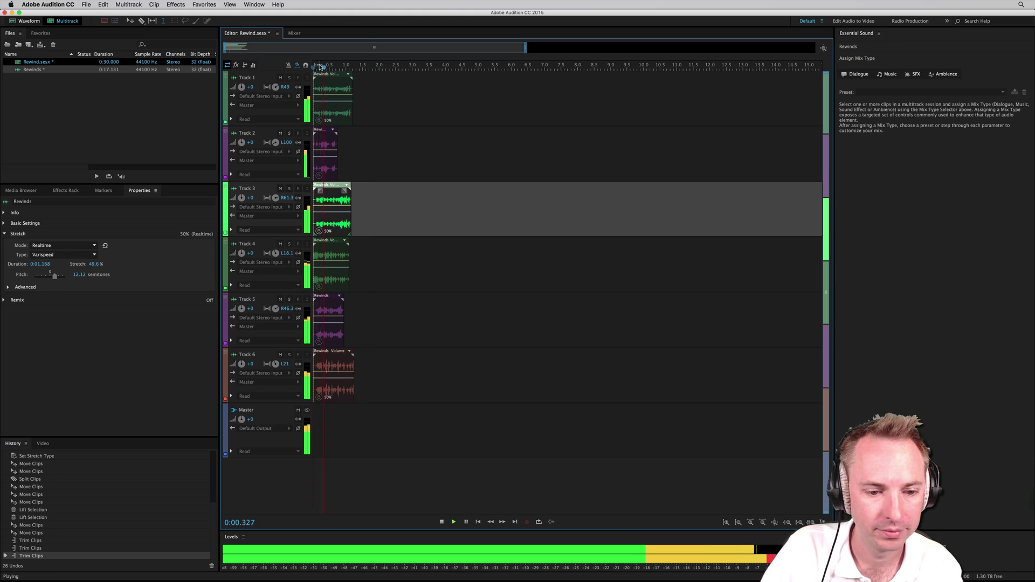
key("space")
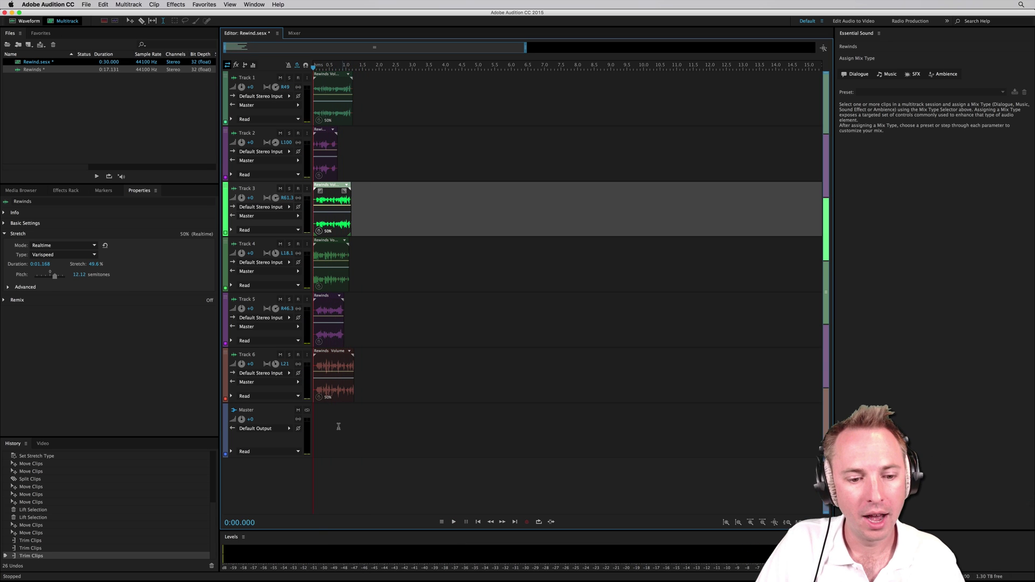
- Add a Modulation > Chorus effect to slot 1 of the Master track's Effects Rack
left_click(321, 424)
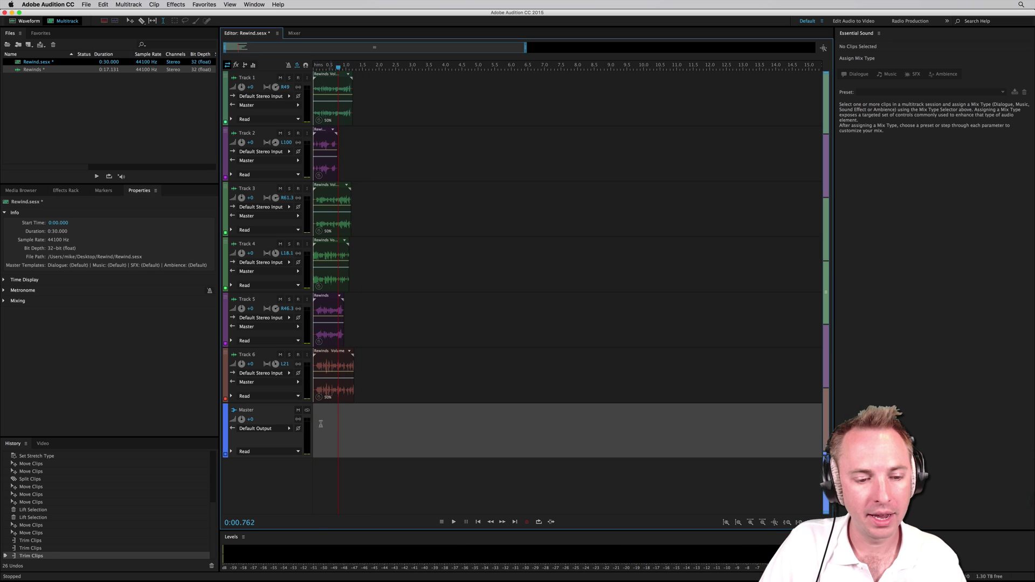
left_click(66, 191)
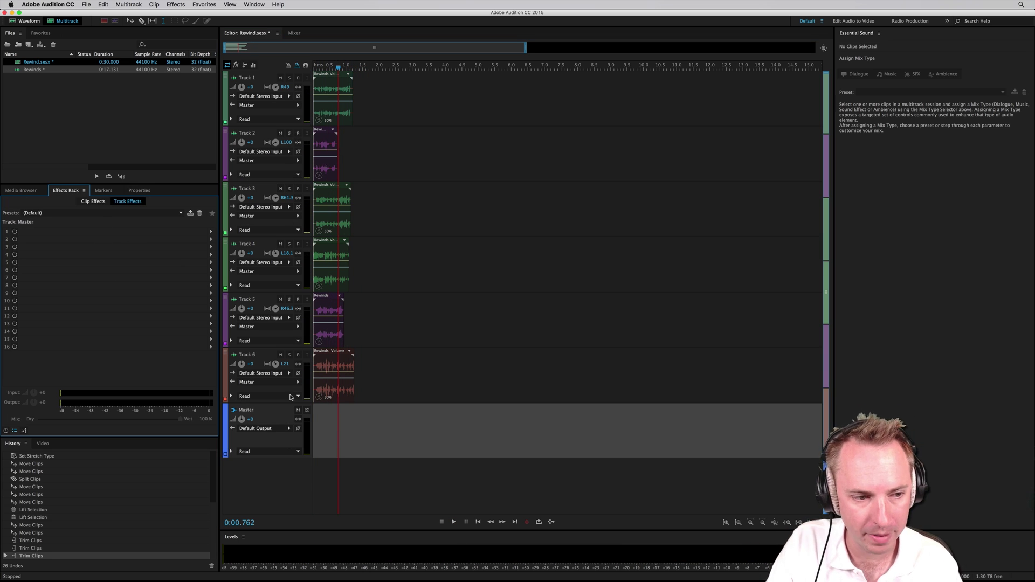
left_click(211, 232)
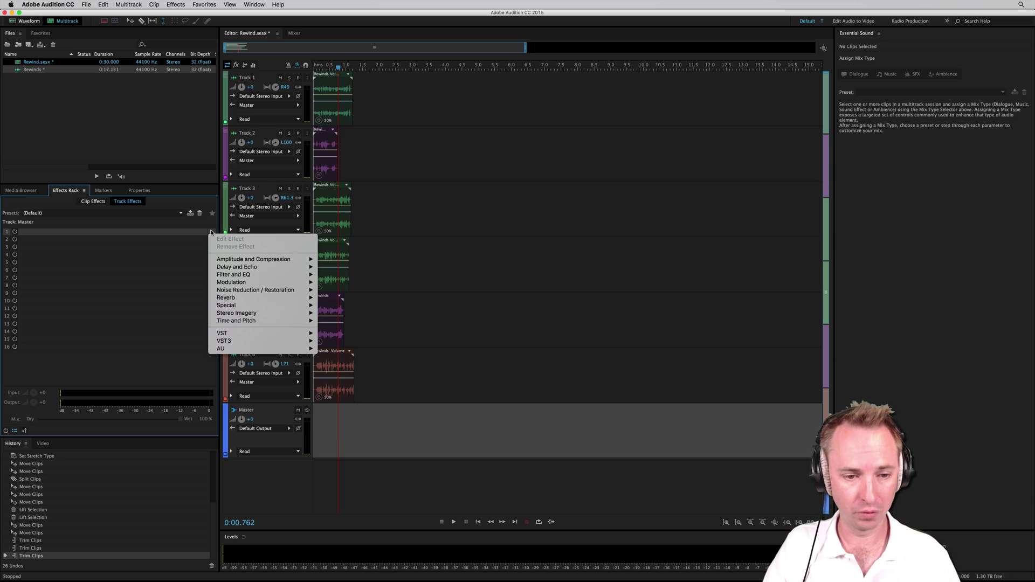
mouse_move(246, 282)
left_click(332, 282)
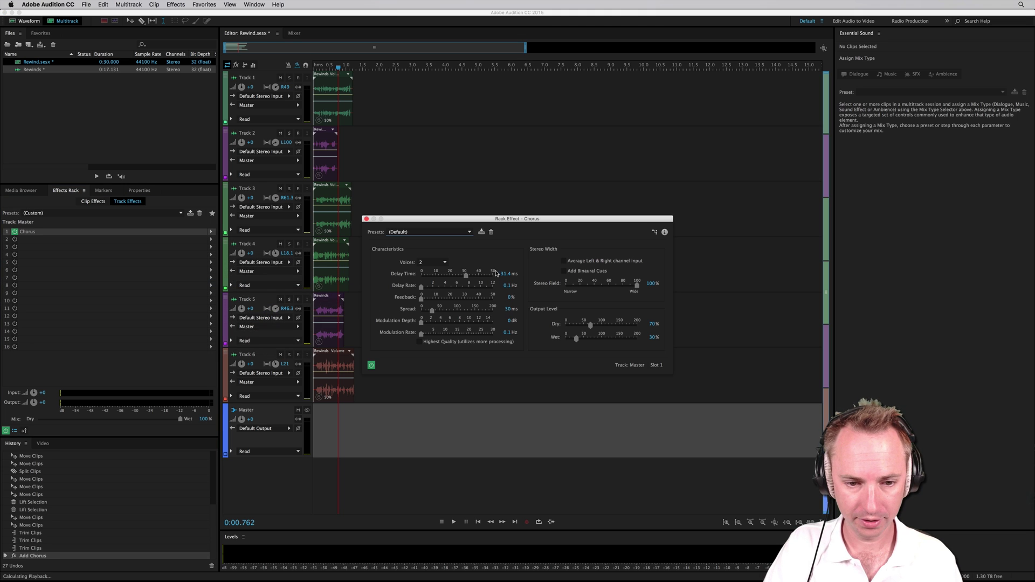
key("space")
key("space")
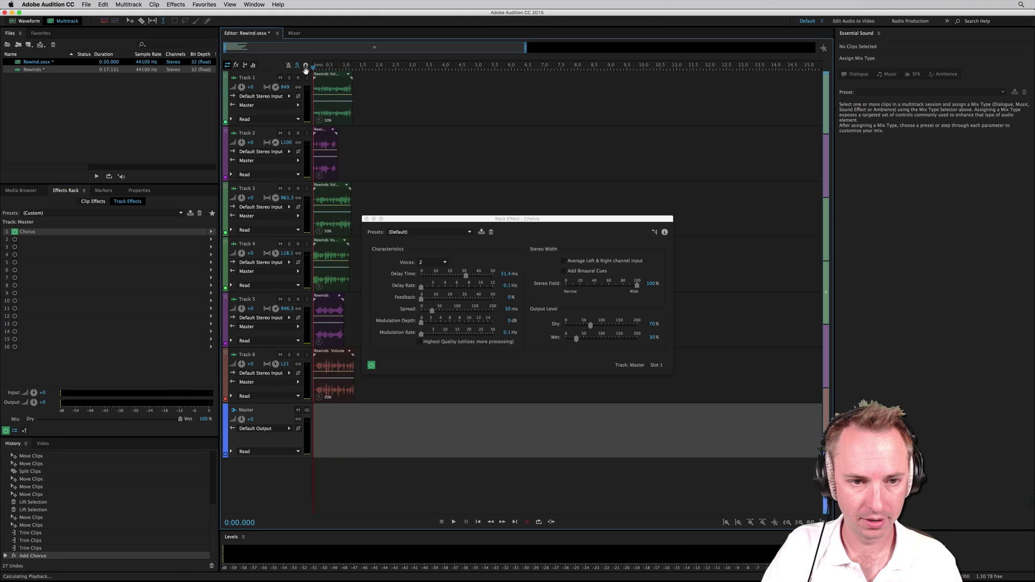
key("space")
key("space")
- Apply the Tiny Pebble chorus preset and close the Chorus settings
left_click(436, 233)
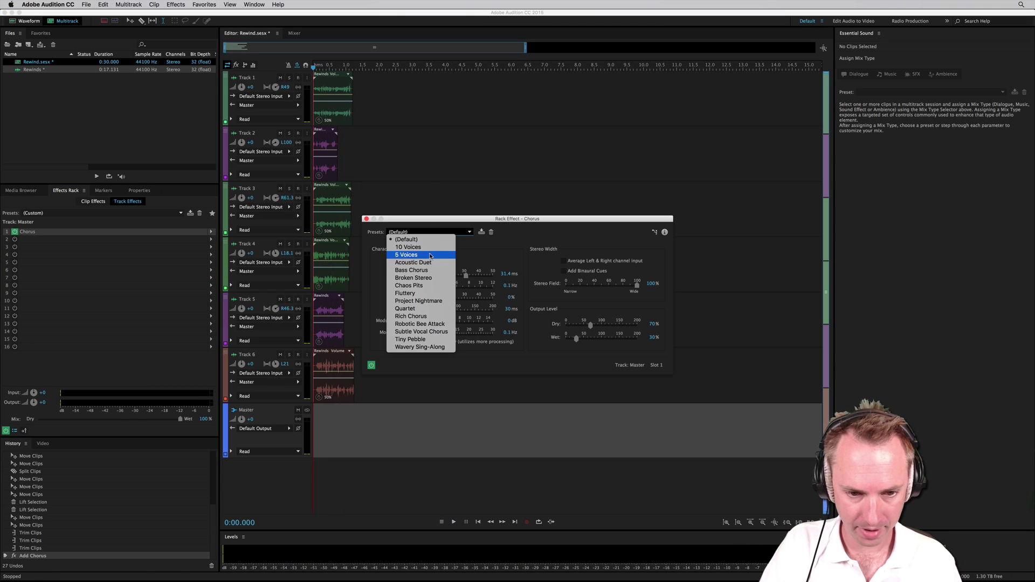
left_click(417, 340)
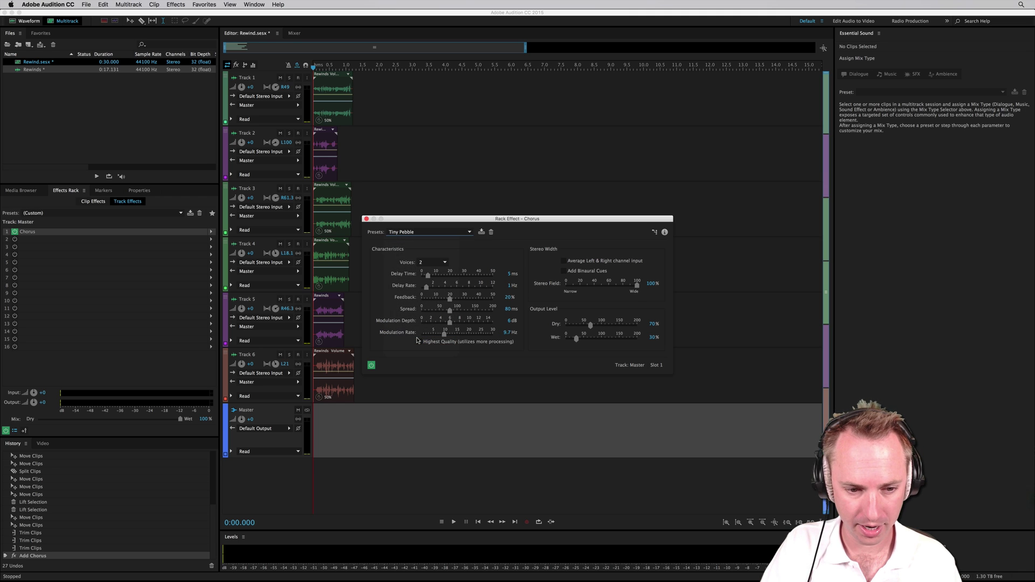
key("space")
left_click(366, 218)
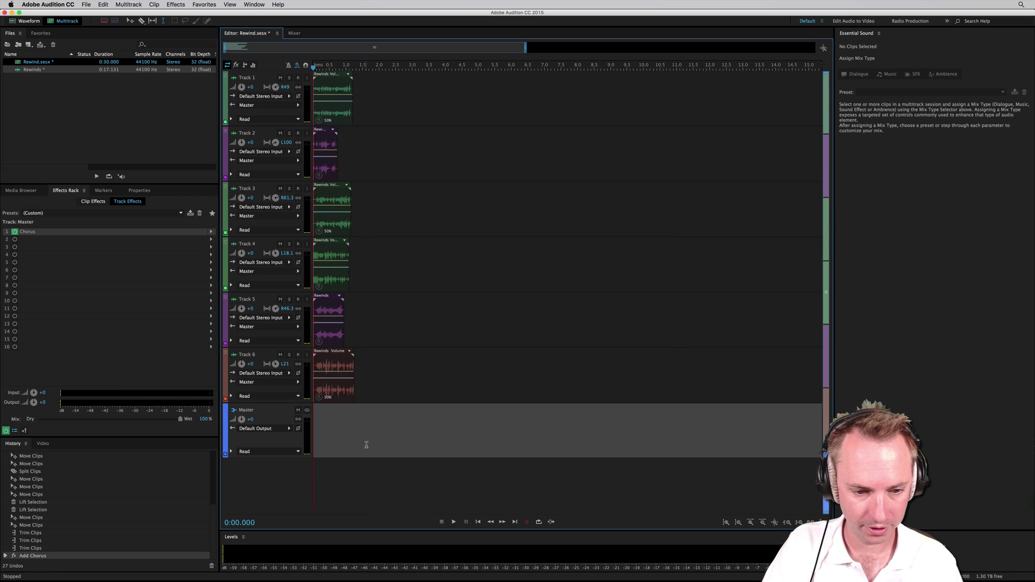
- Add Studio Reverb to Master slot 2 using the Vocal Reverb (medium) preset
left_click(211, 241)
mouse_move(259, 305)
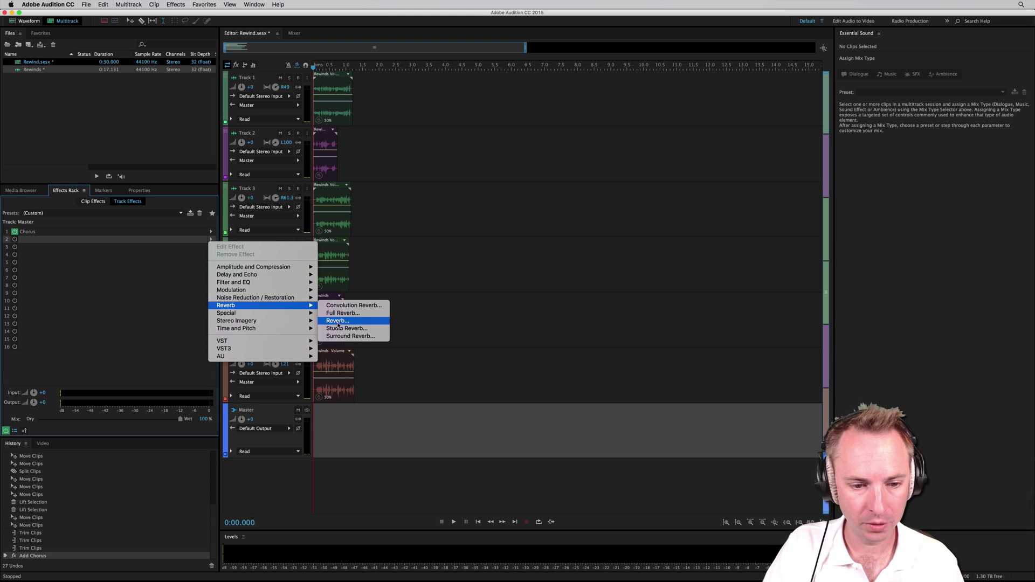
key("Return")
left_click(494, 216)
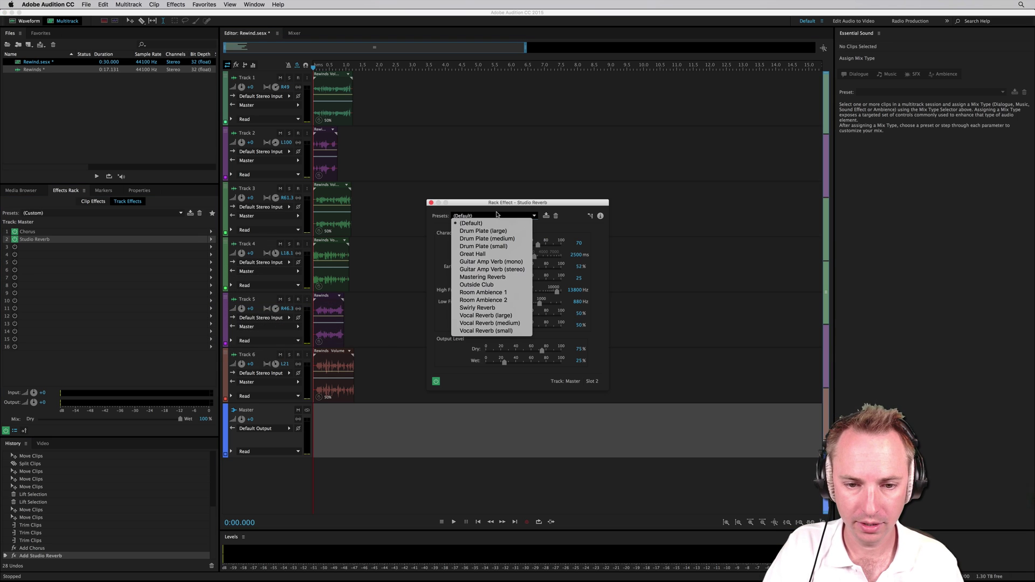
left_click(495, 323)
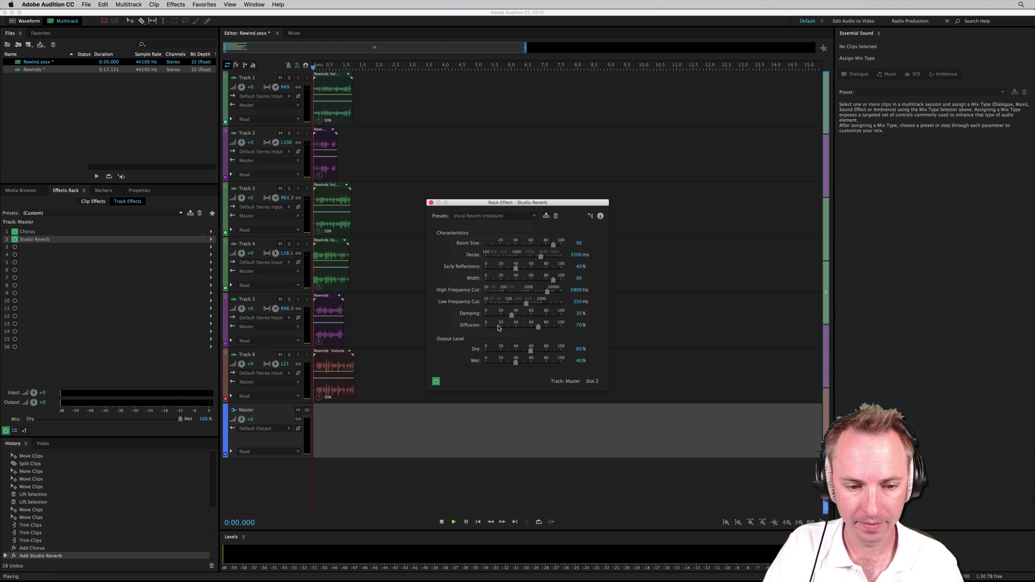
key("space")
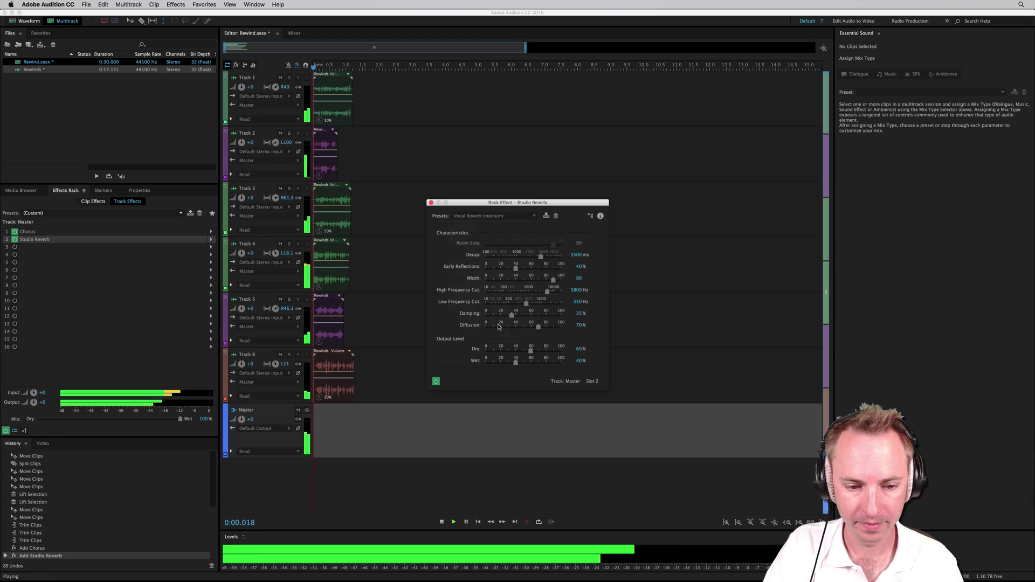
- Set the reverb's Dry to 82.6% and Wet to 52.6%, then close it
left_click(549, 351)
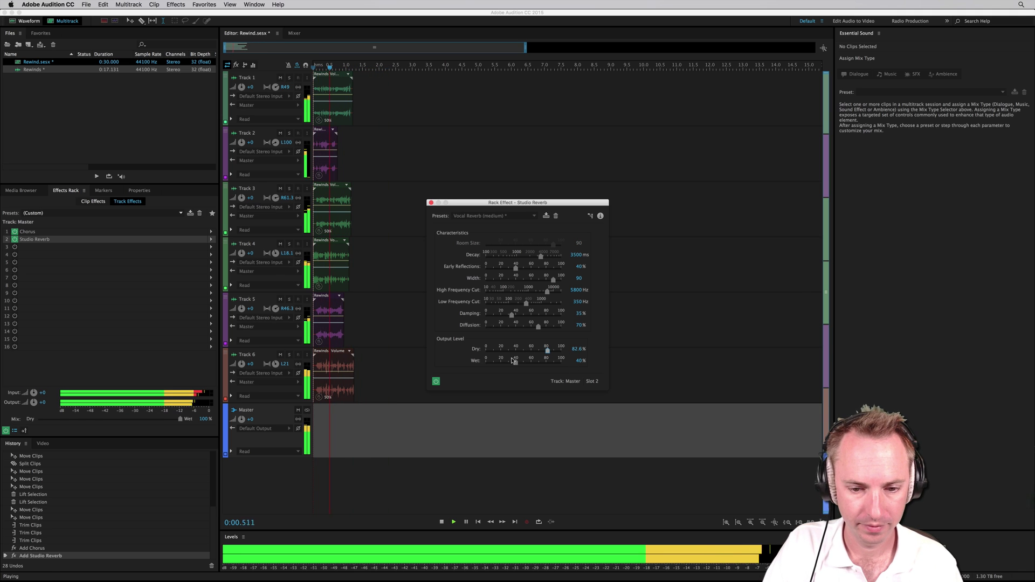
left_click_drag(516, 363, 524, 363)
key("space")
key("space")
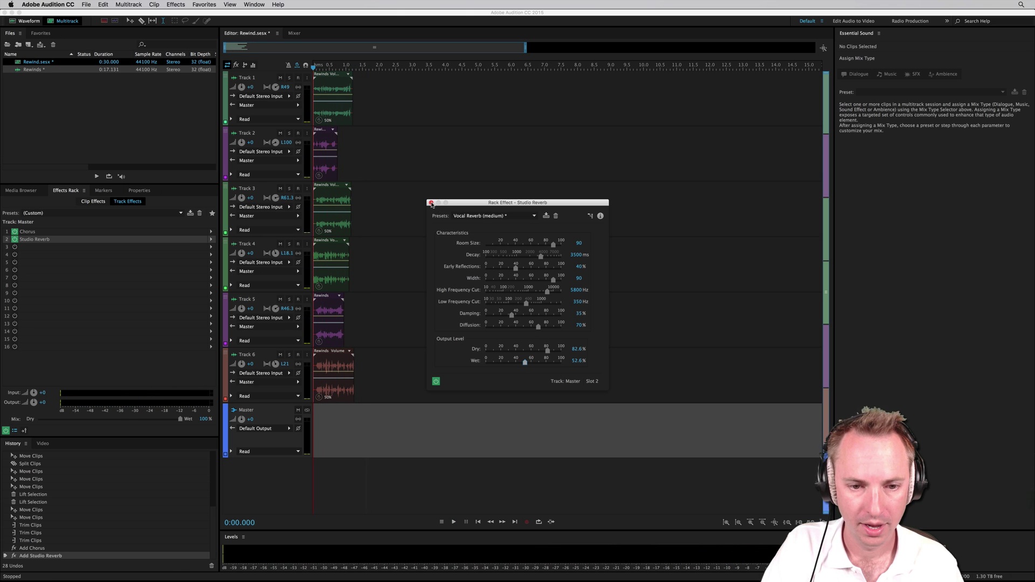
left_click(431, 203)
- Mix the entire session down into the new file Rewind Mixdown 1 and preview it
left_click(171, 5)
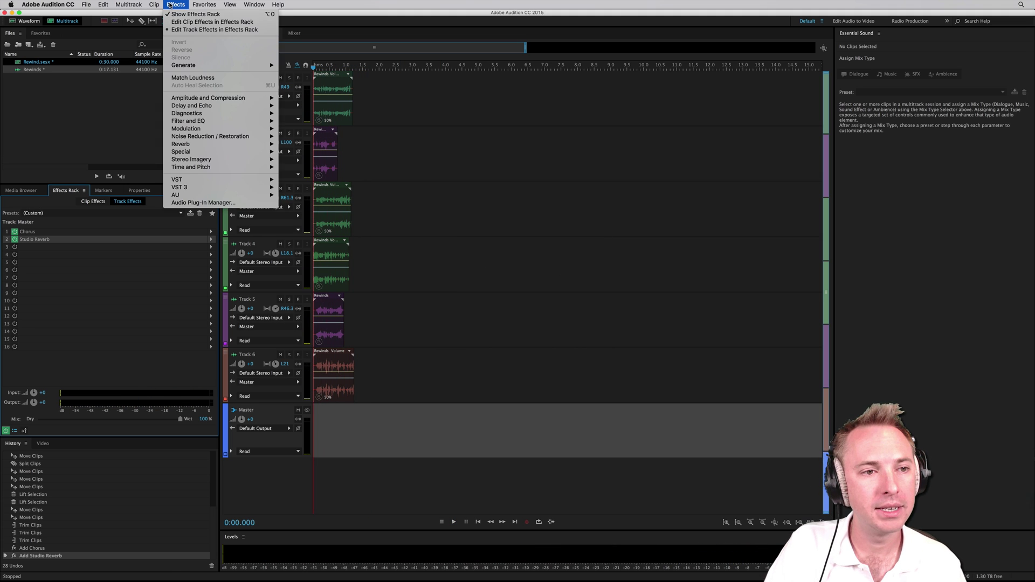
mouse_move(128, 6)
mouse_move(205, 39)
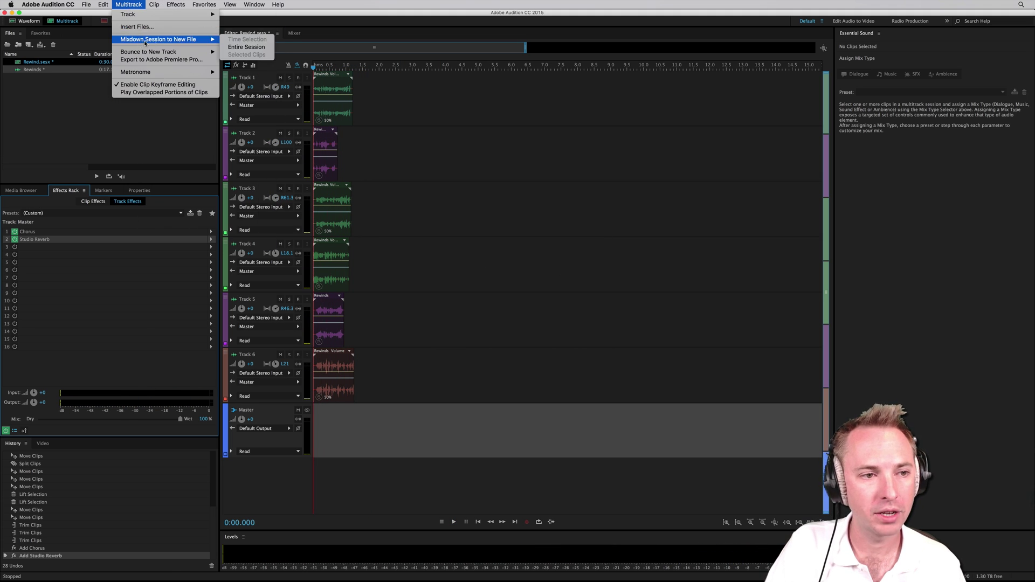
left_click(240, 44)
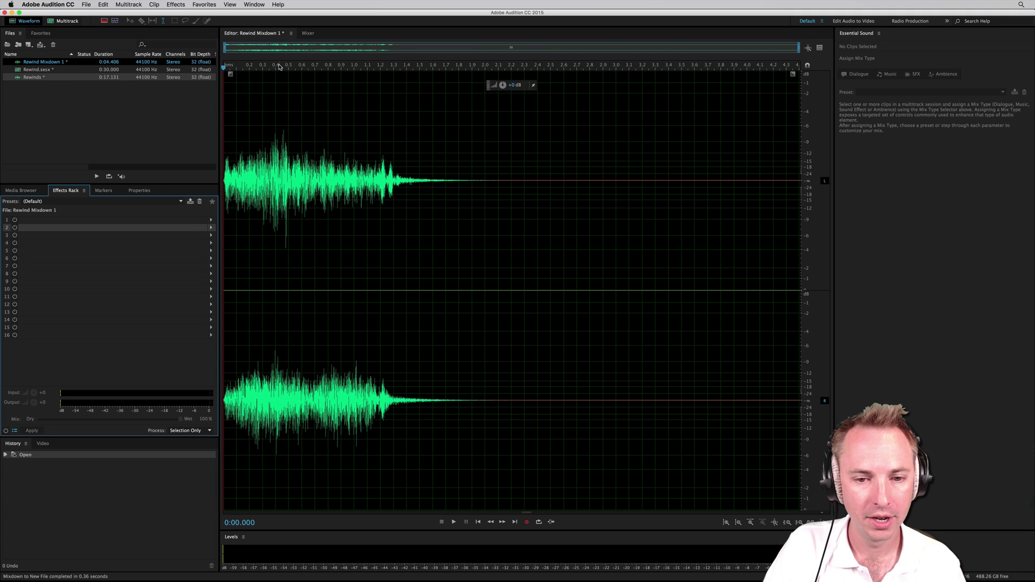
key("space")
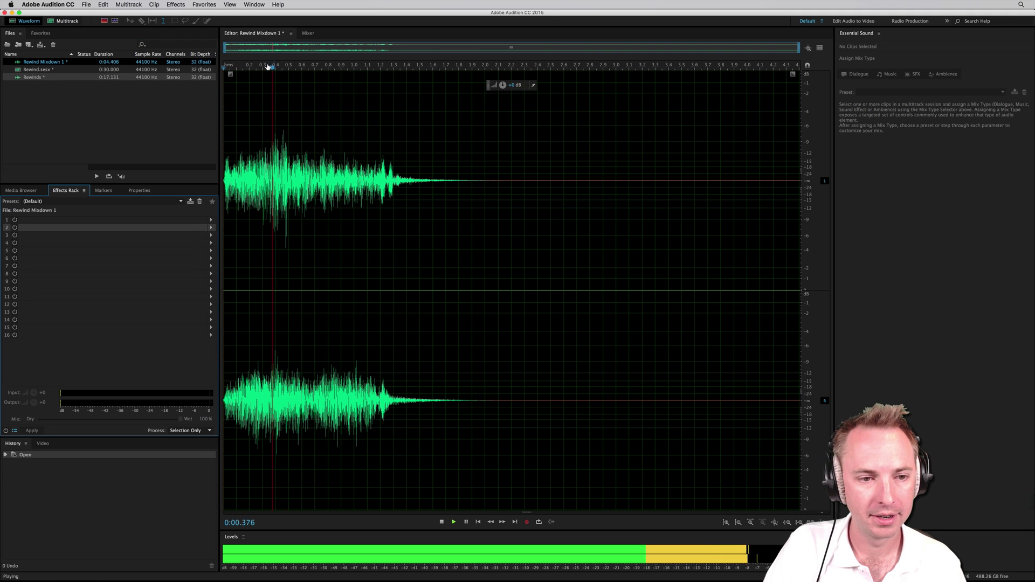
key("space")
- Apply the Mastering effect to Rewind Mixdown 1 and play back the result
left_click(176, 5)
mouse_move(197, 152)
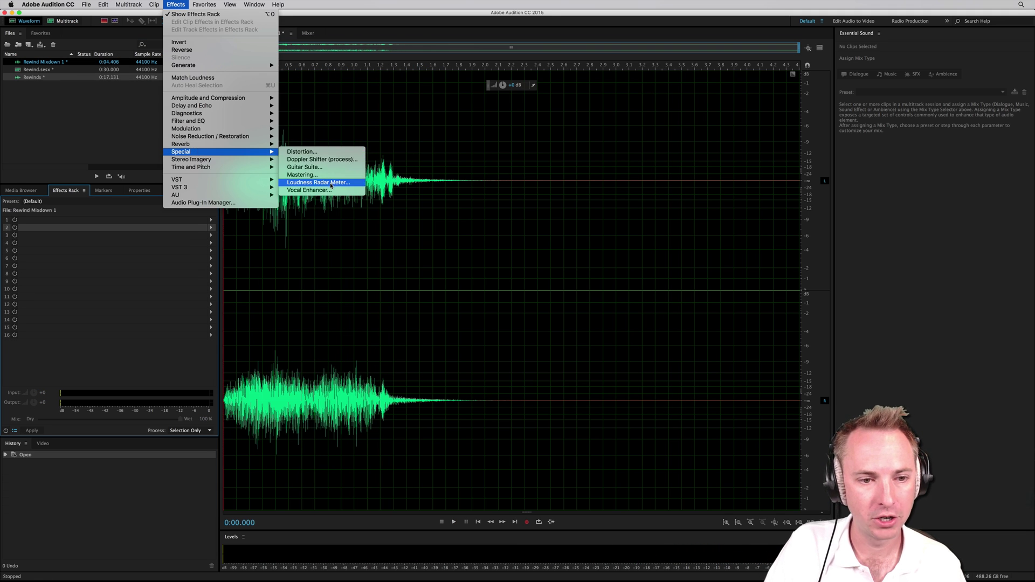
left_click(328, 175)
key("Return")
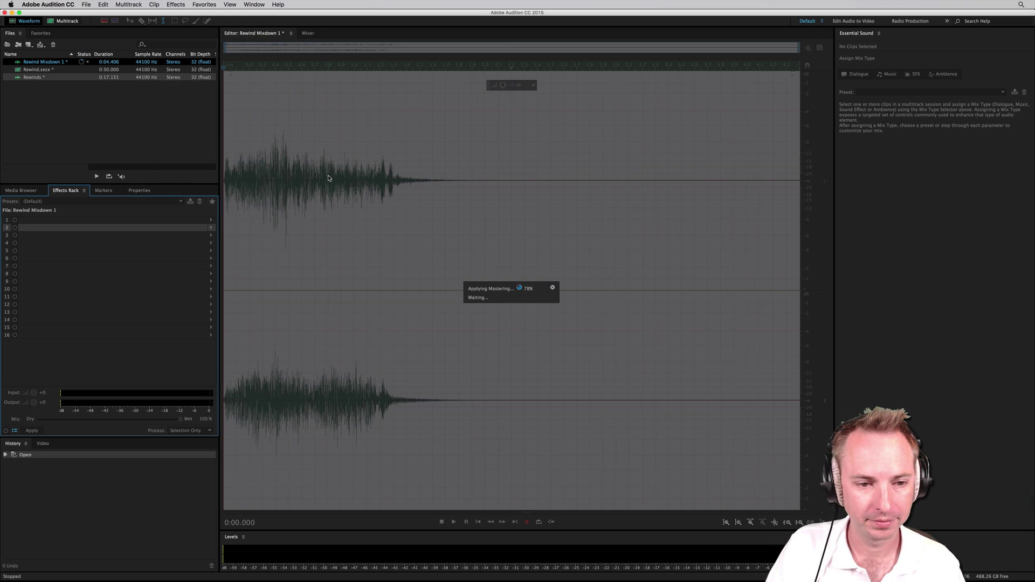
key("space")
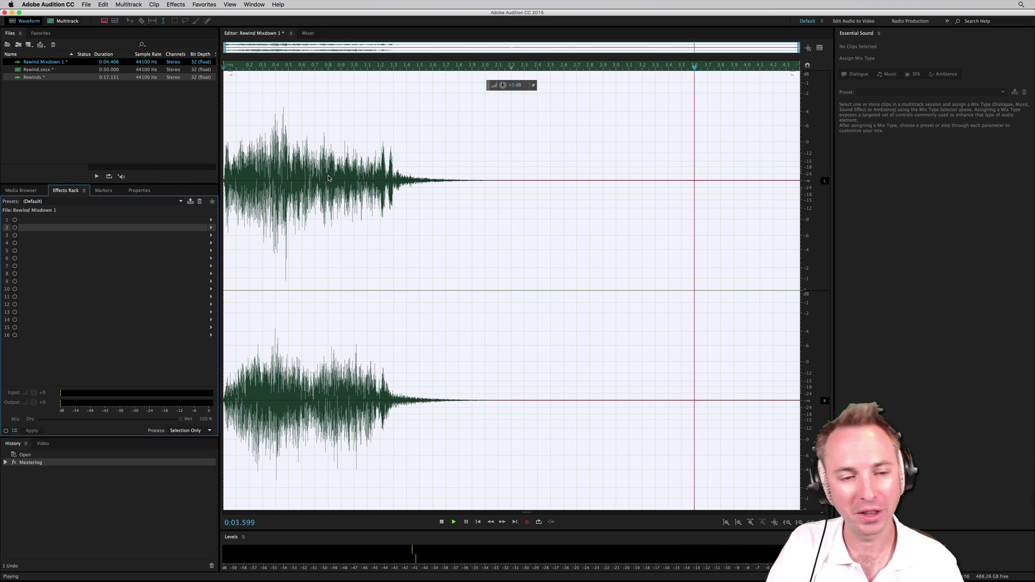
key("space")
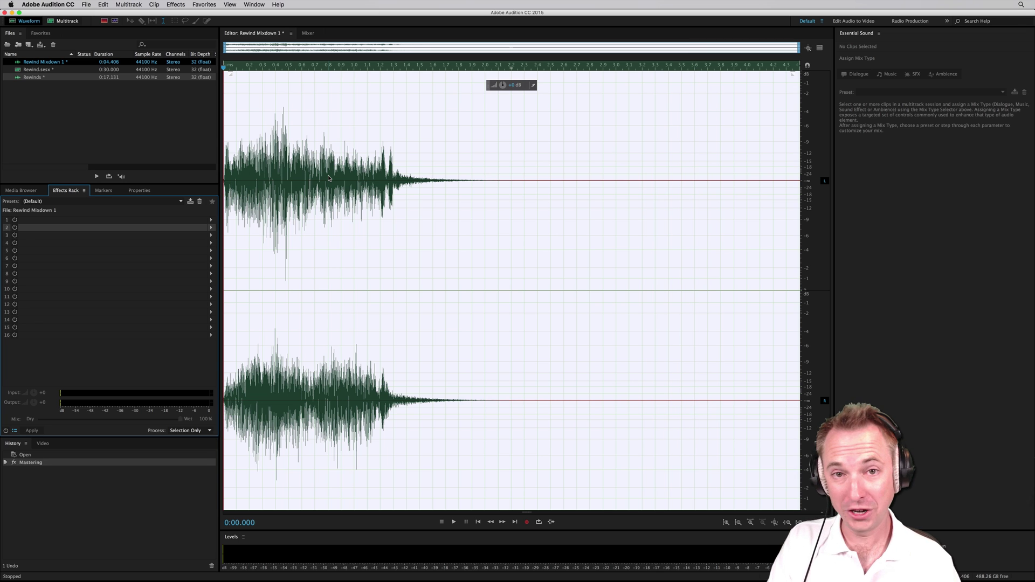
key("space")
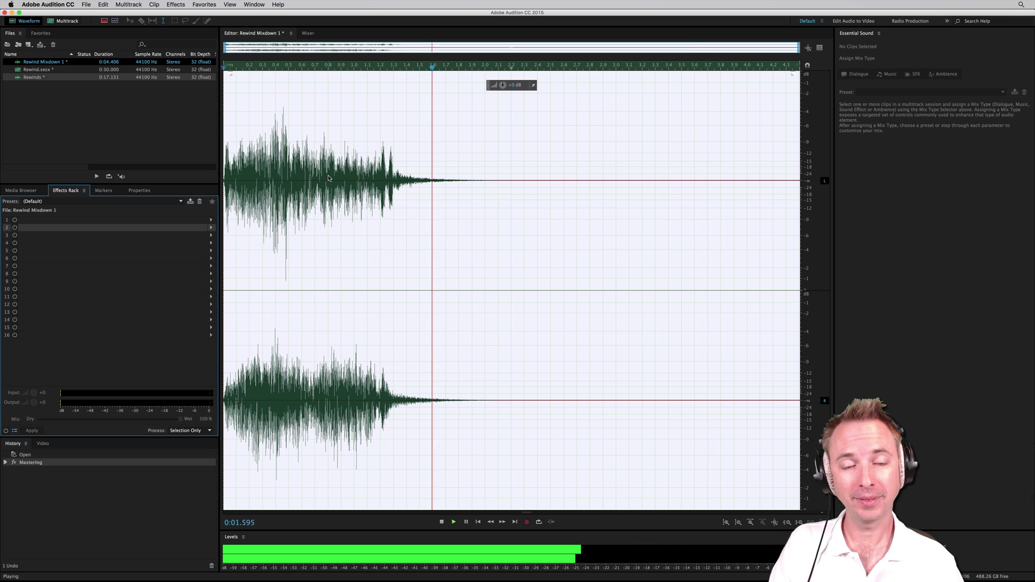
key("space")
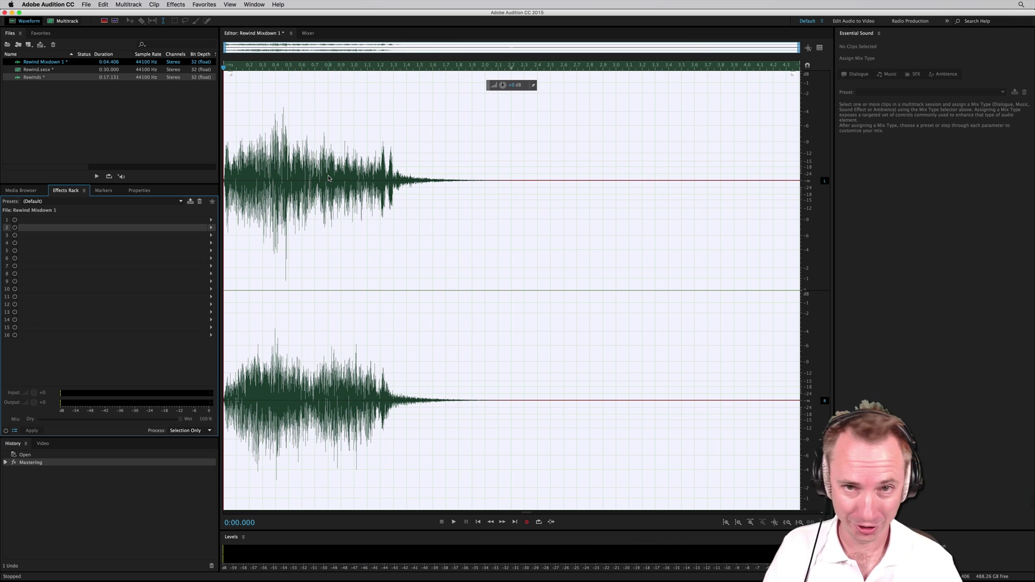